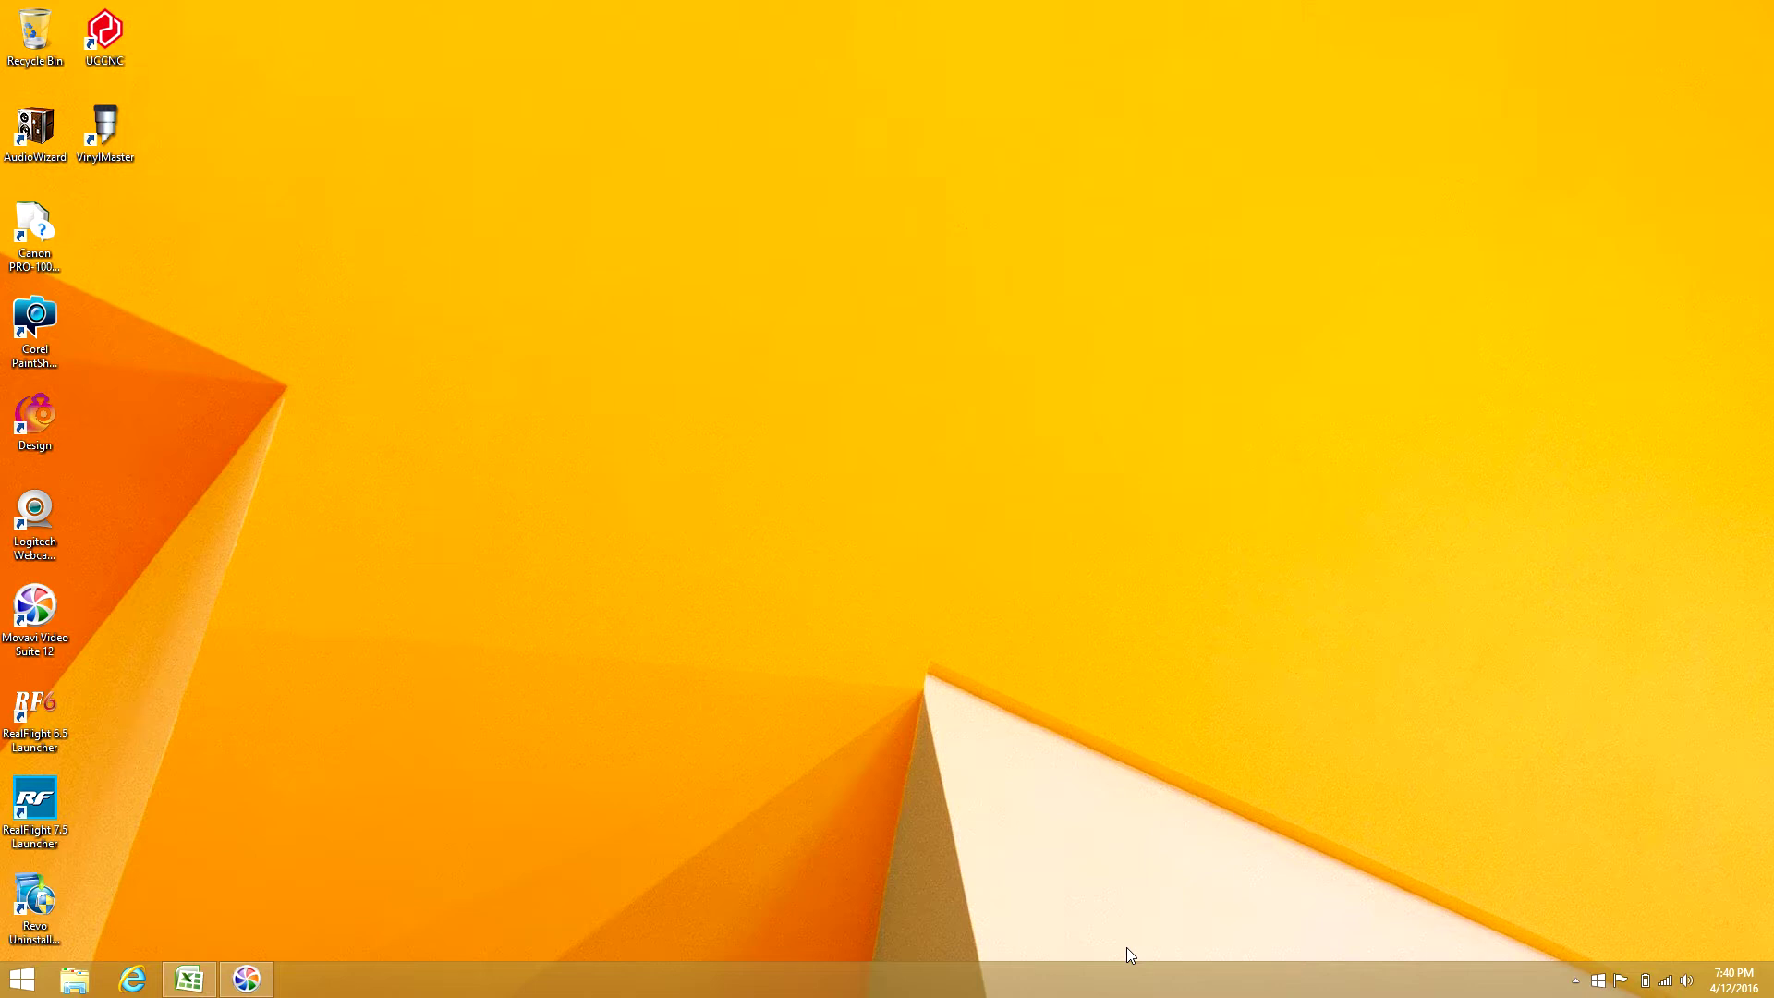
pyautogui.click(135, 979)
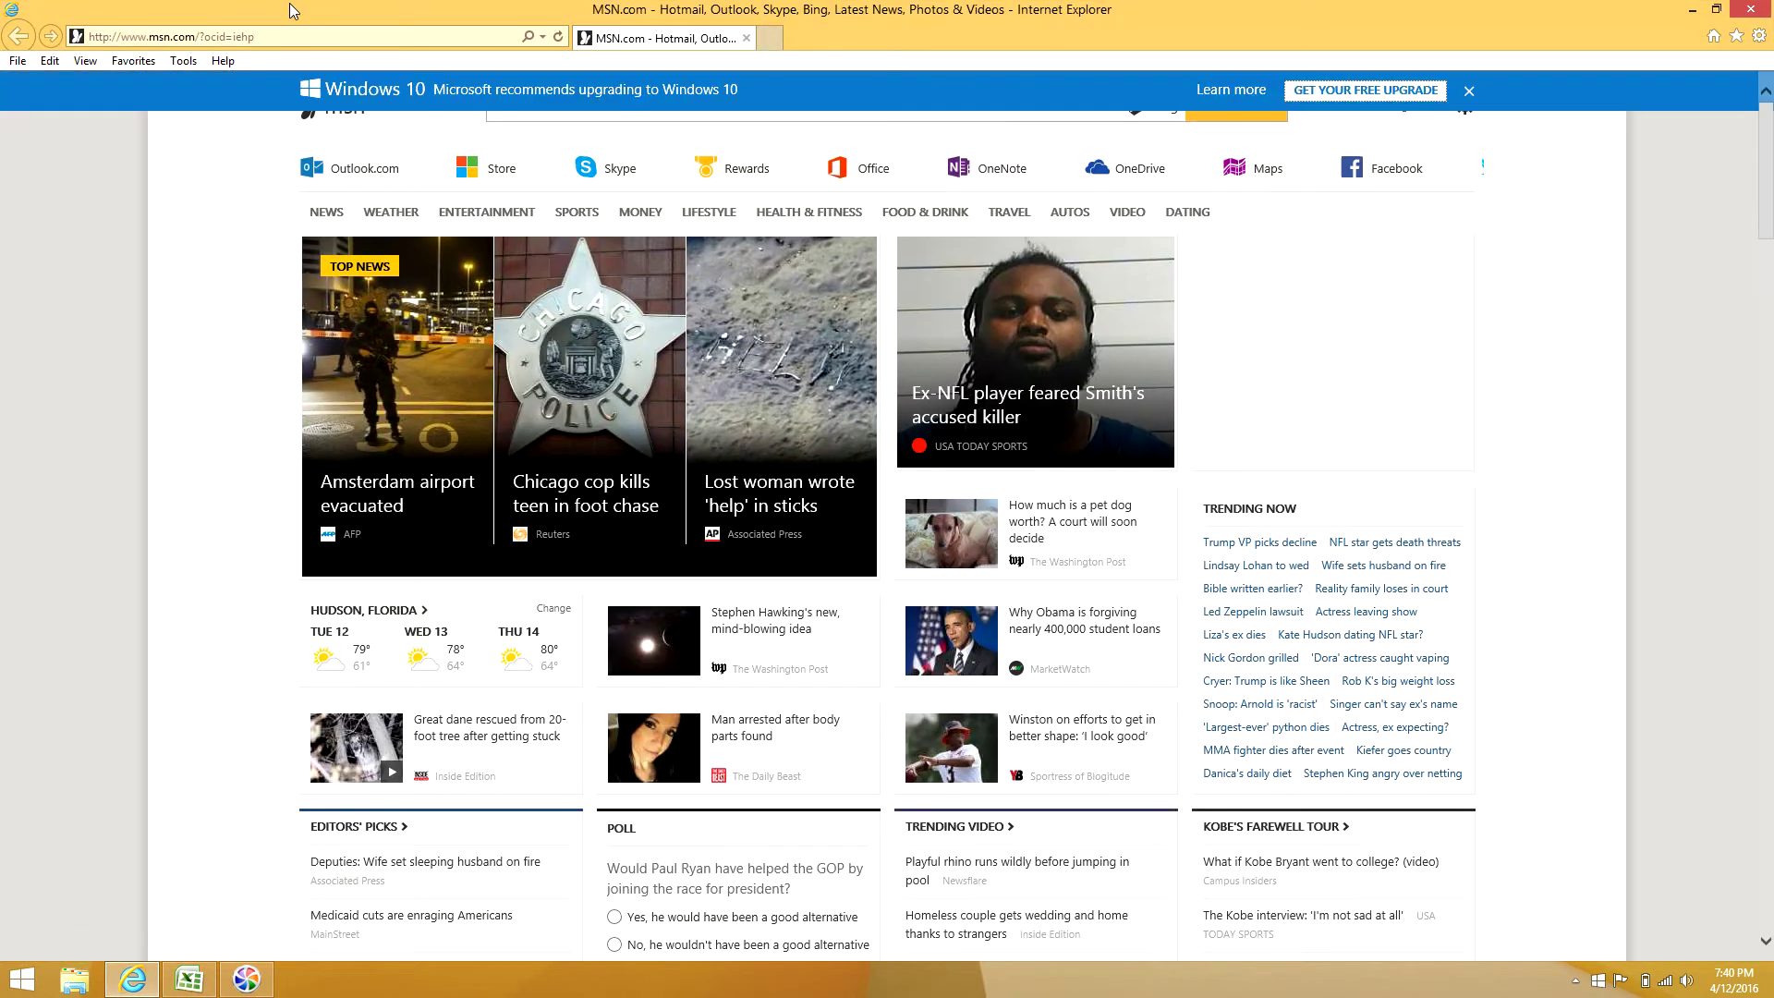
pyautogui.click(287, 38)
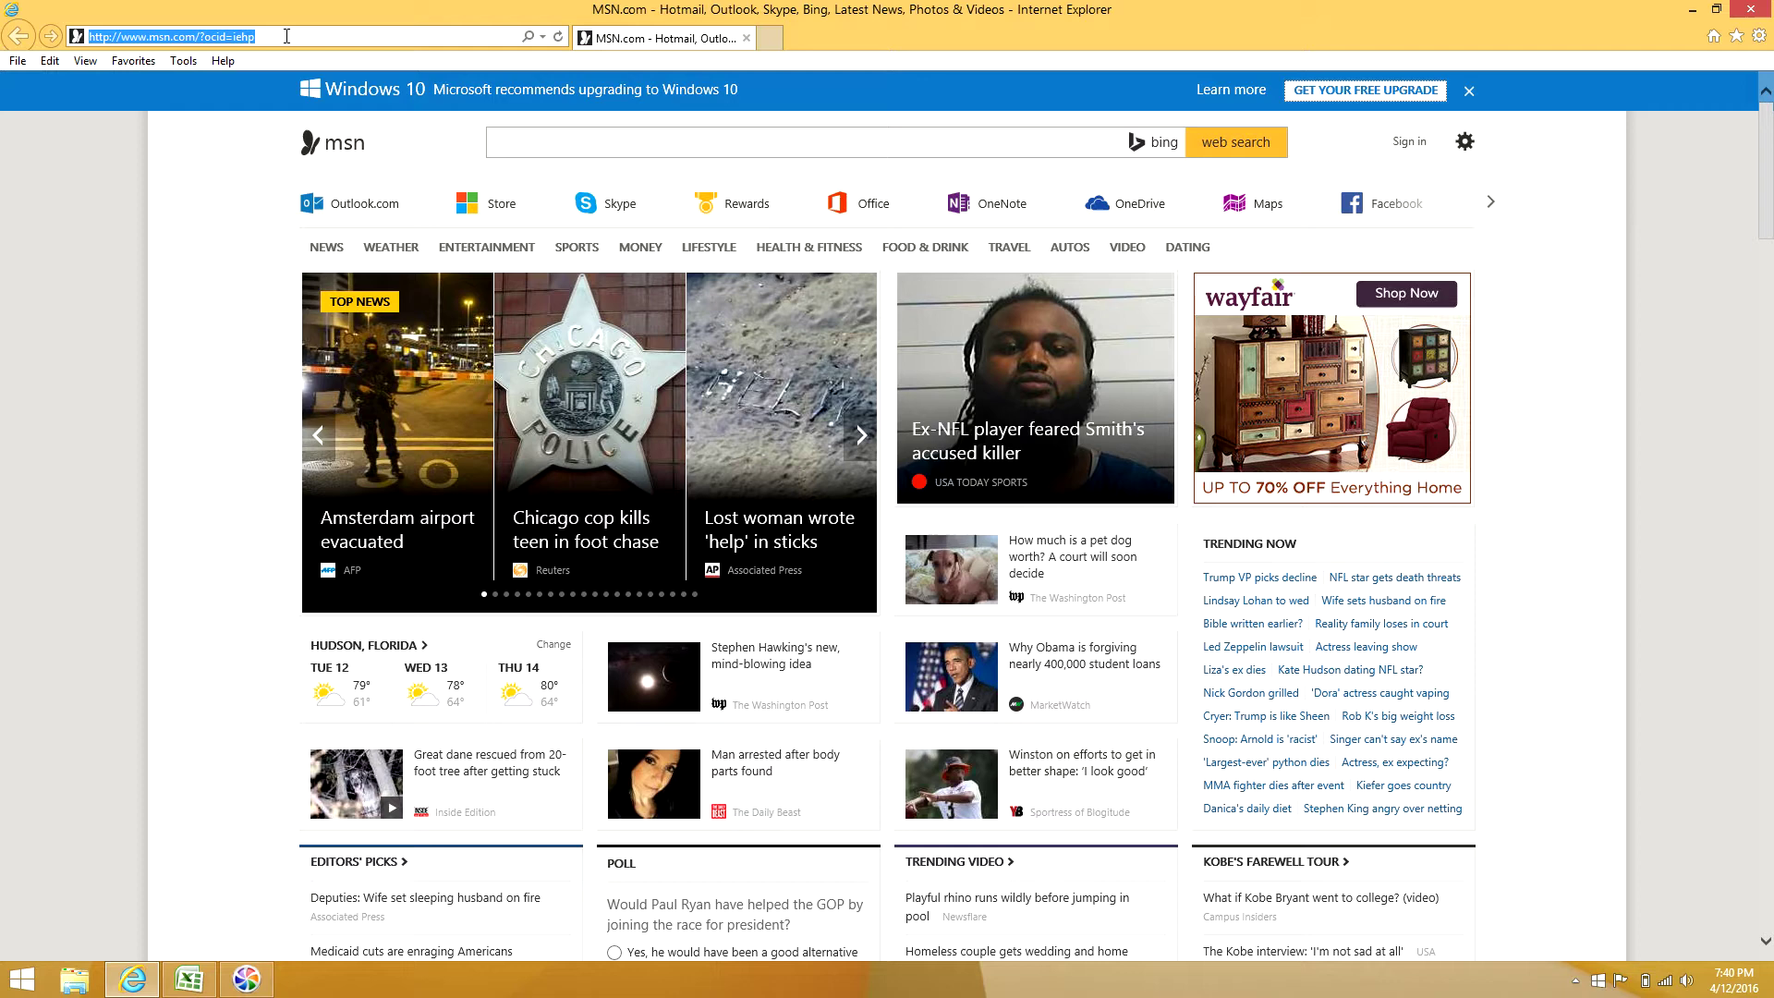
pyautogui.write('www.cncd')
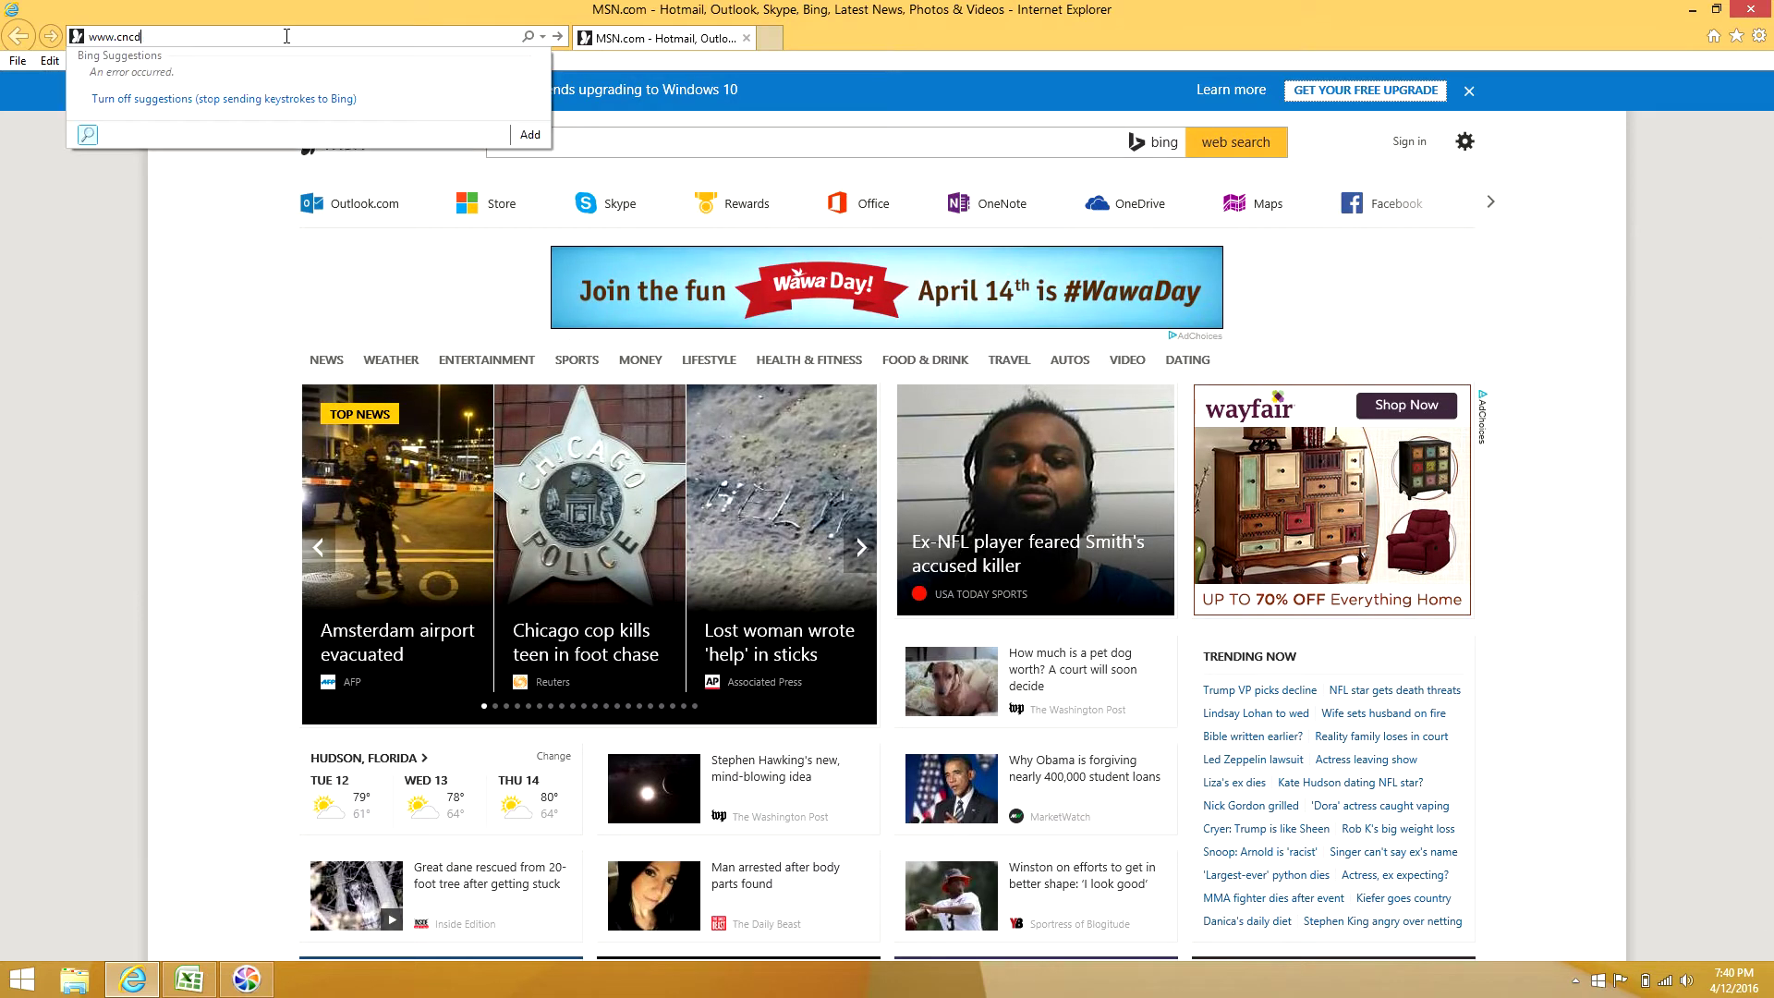
pyautogui.write('rive.com')
pyautogui.press('Return')
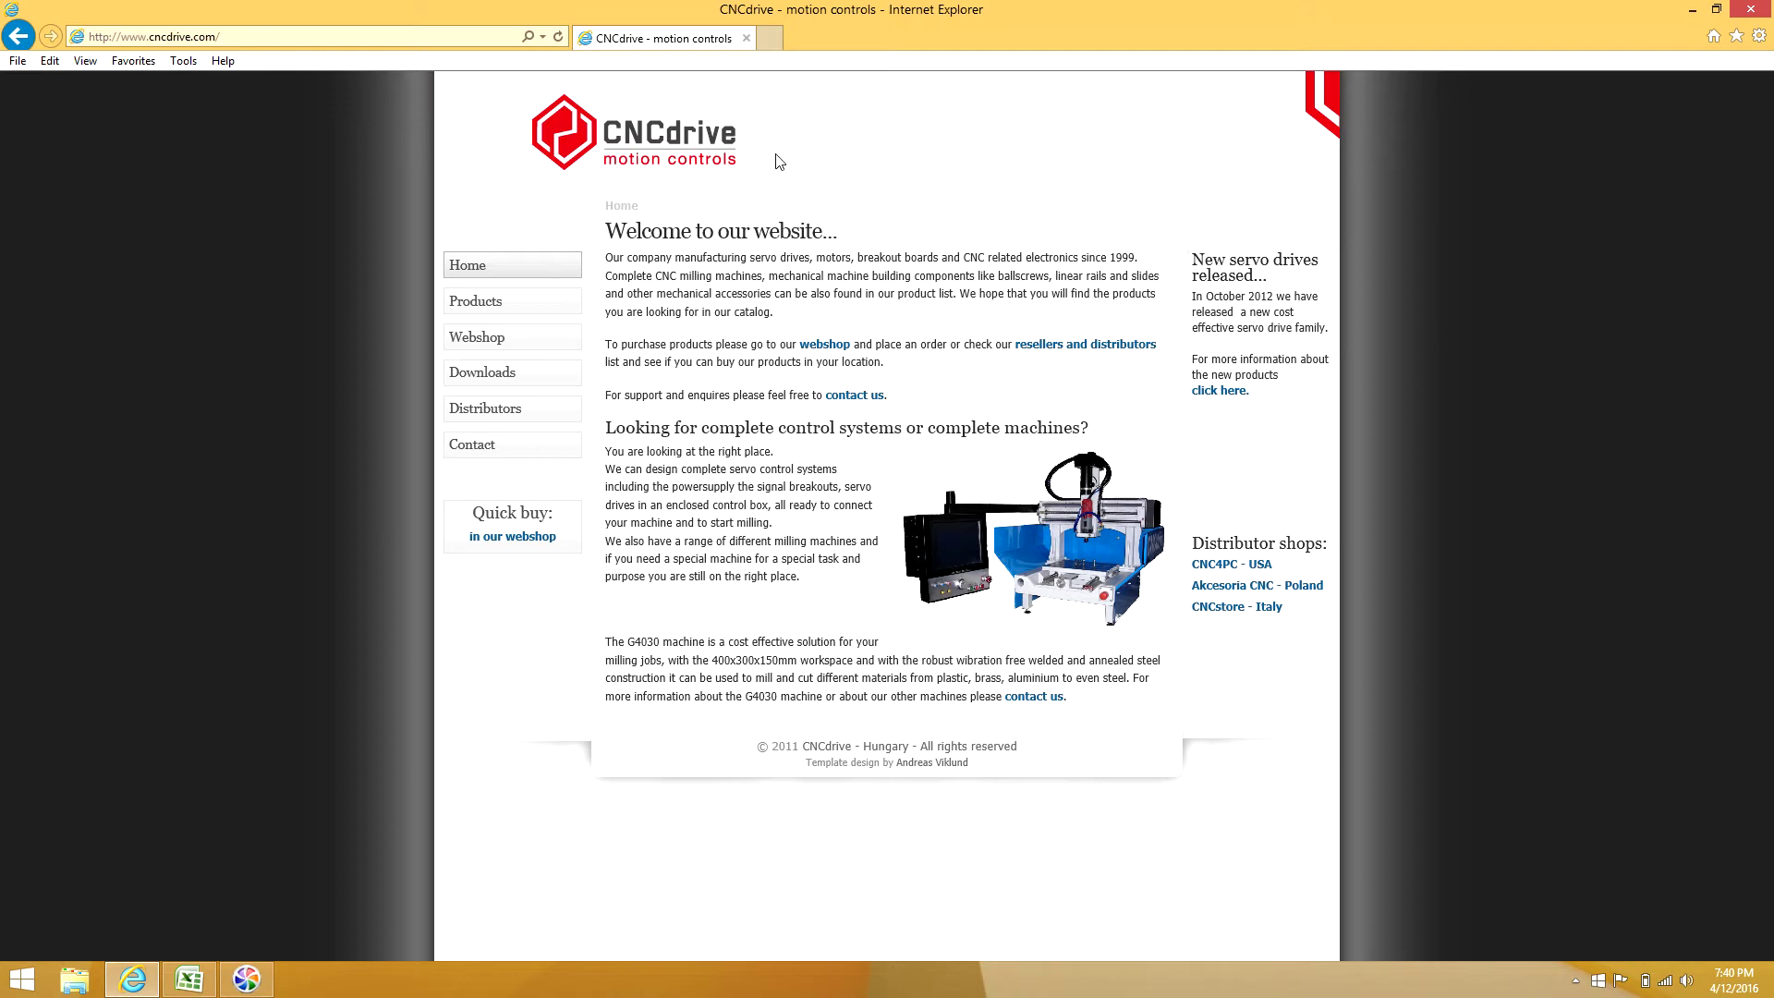
# Open the CNCdrive Products page and scroll through the UCCNC software page.
pyautogui.click(512, 317)
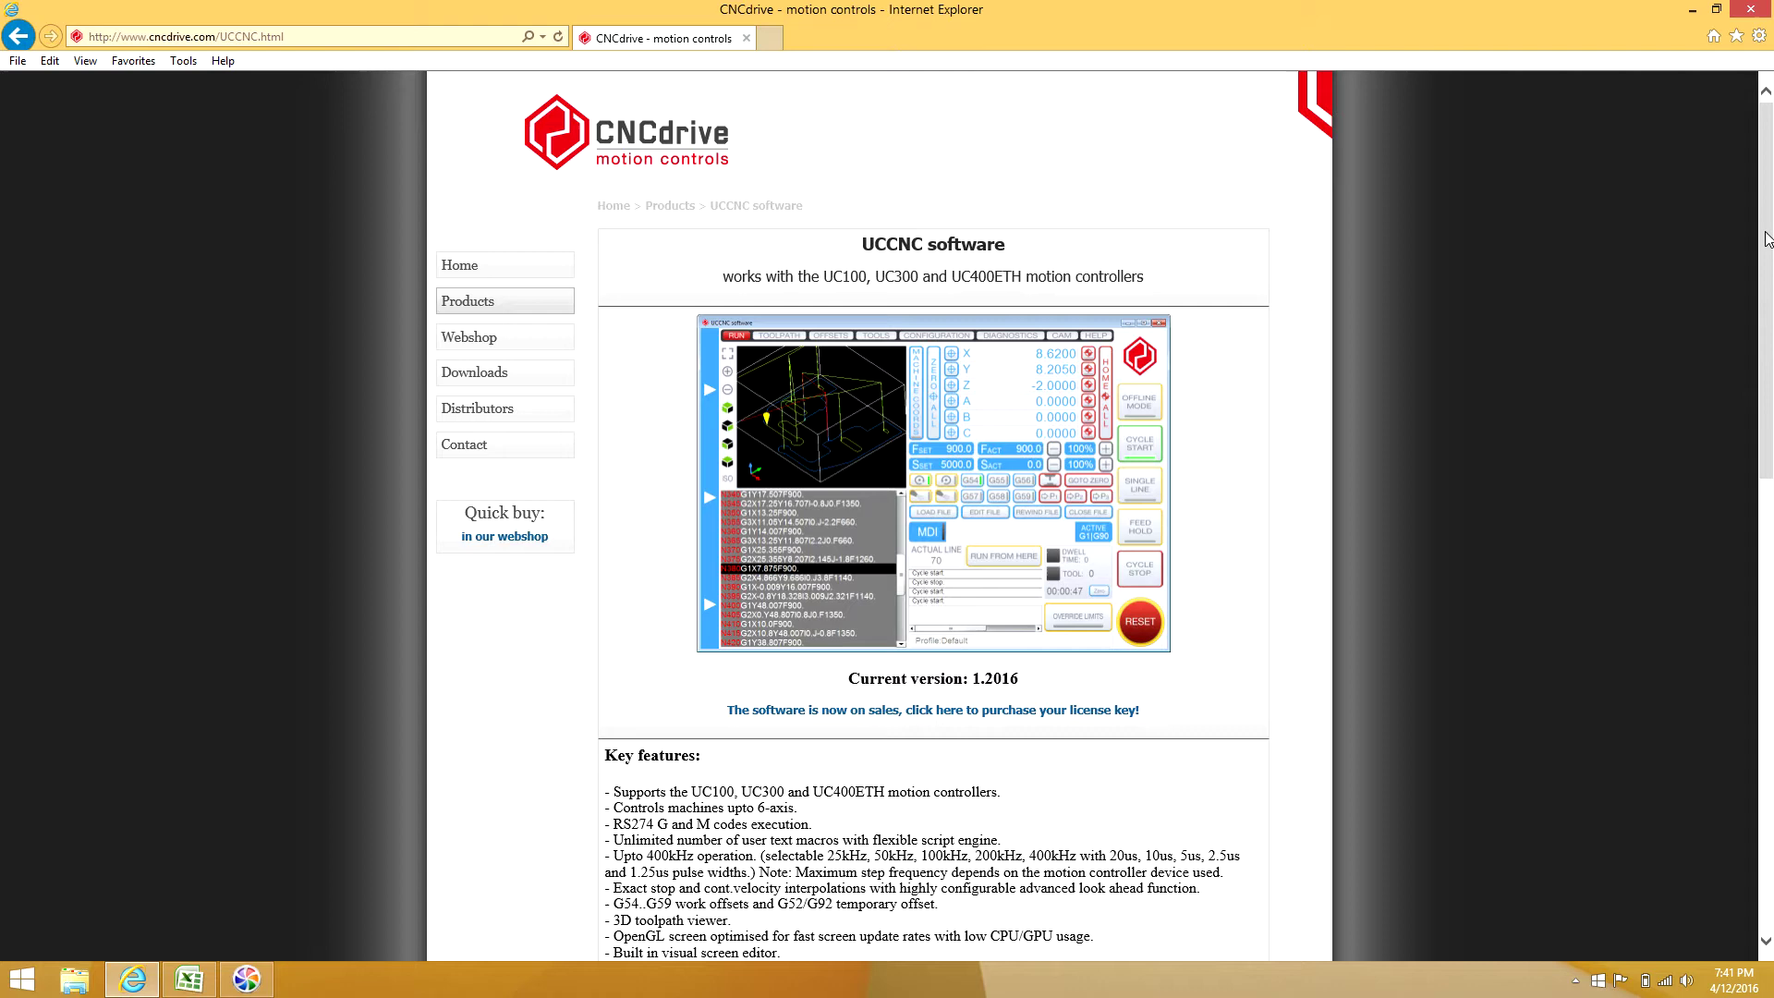
pyautogui.moveTo(1770, 412); pyautogui.dragTo(1744, 734)
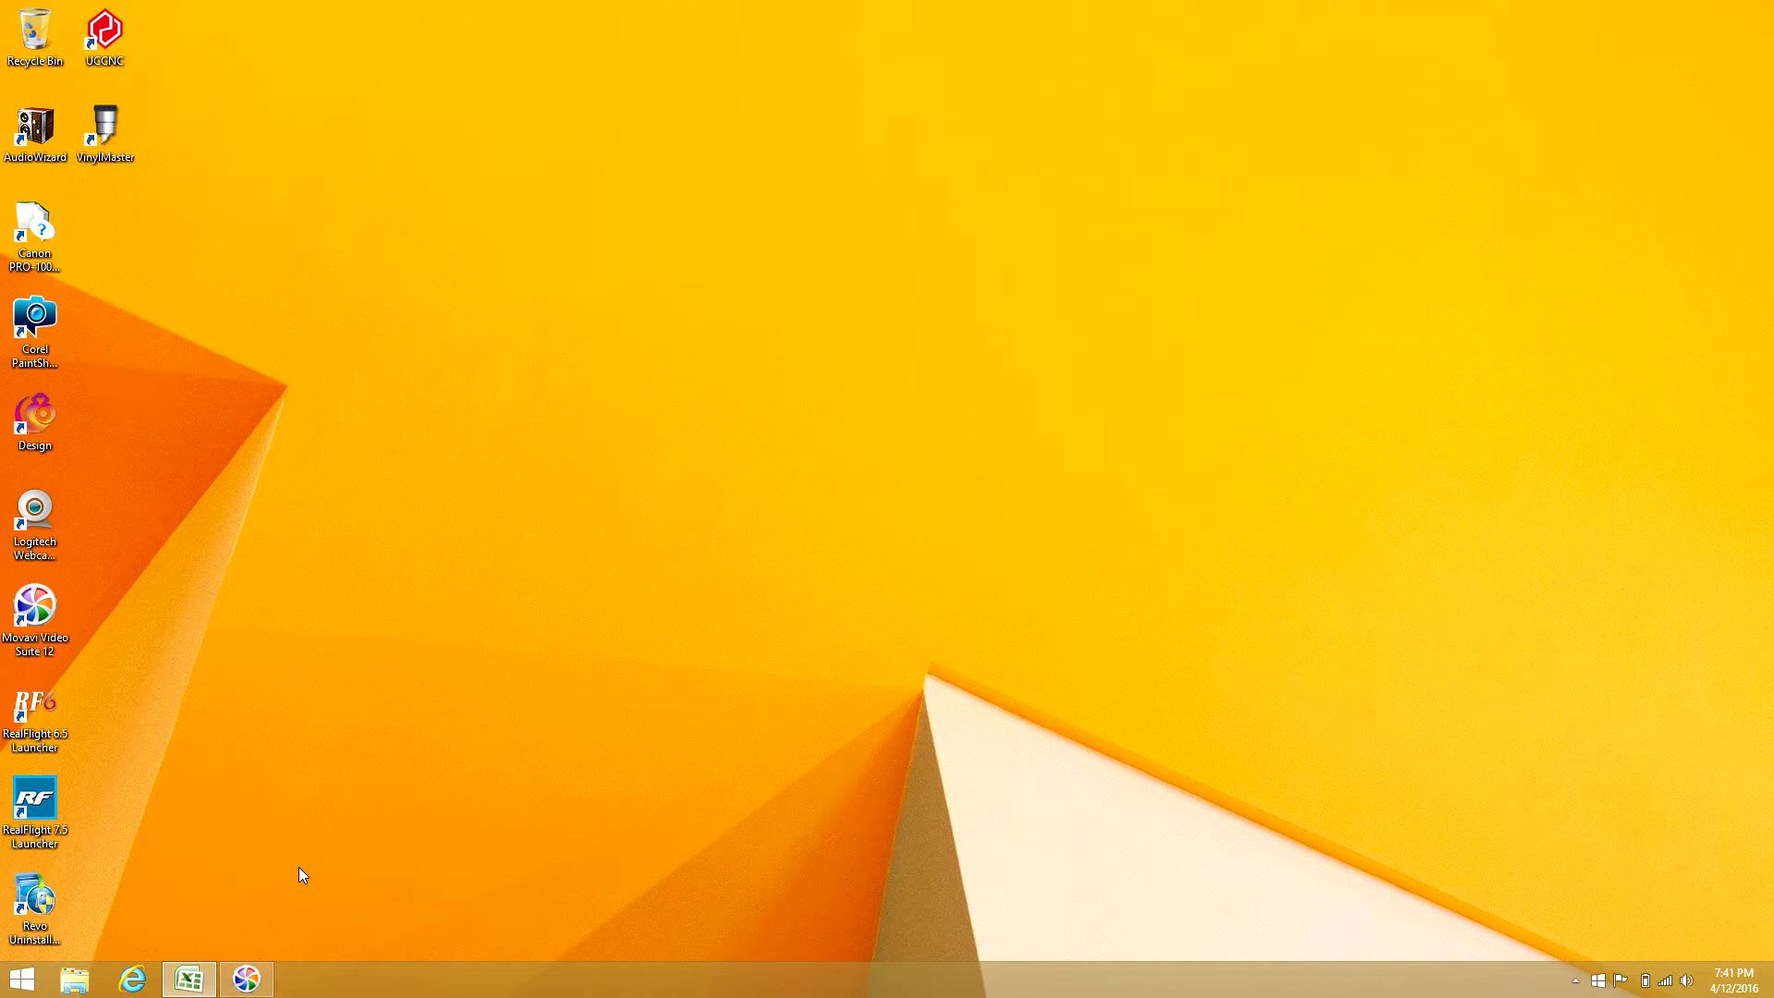
# Browse to C:\UCCNC through This PC, review its 26 items, then close the window.
pyautogui.click(20, 978)
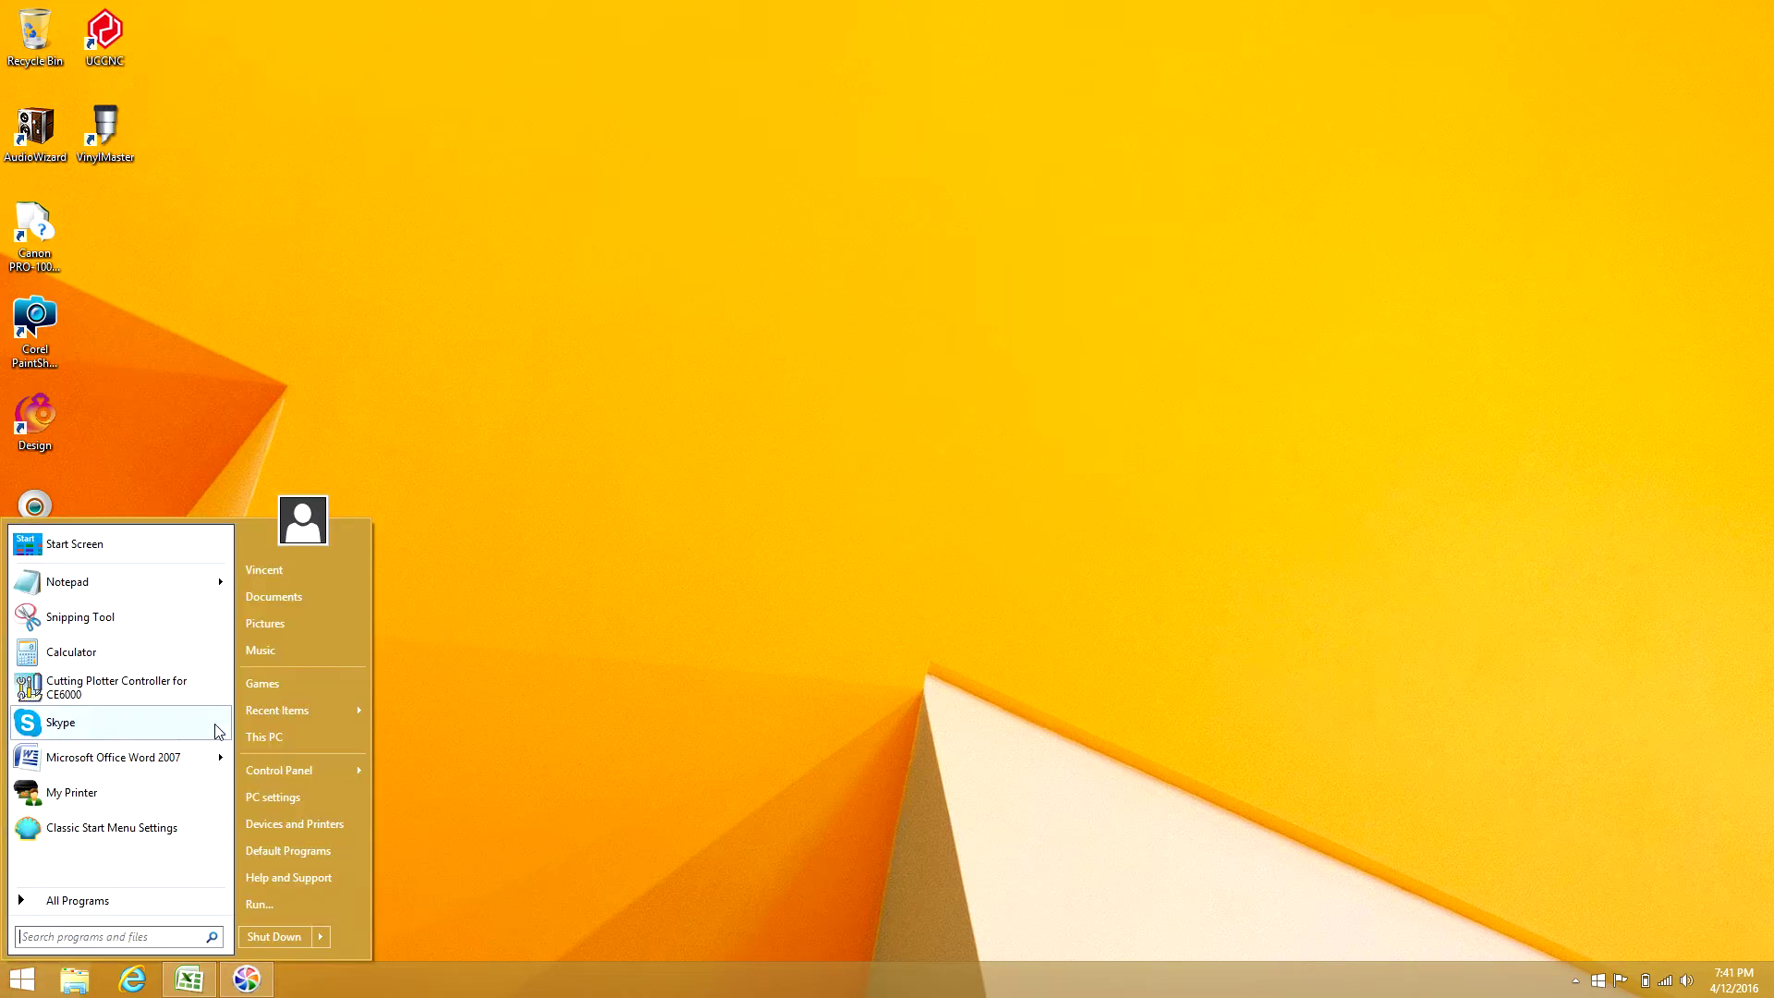
pyautogui.click(282, 739)
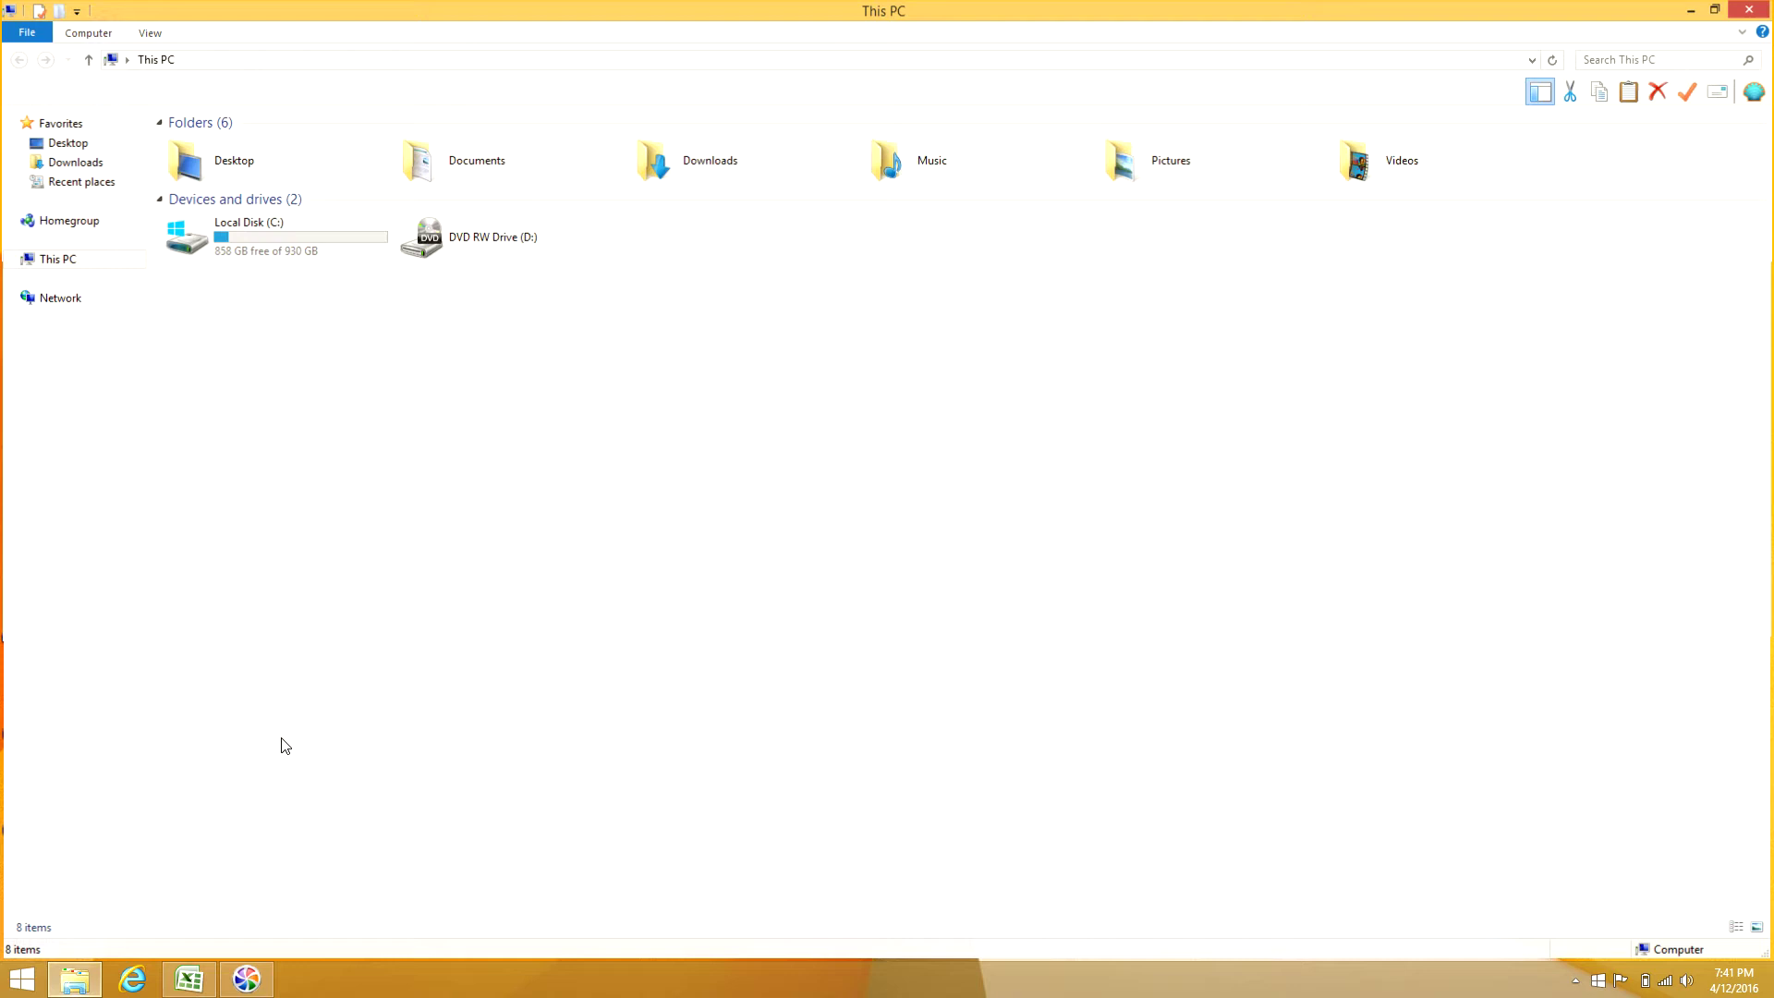
pyautogui.doubleClick(266, 243)
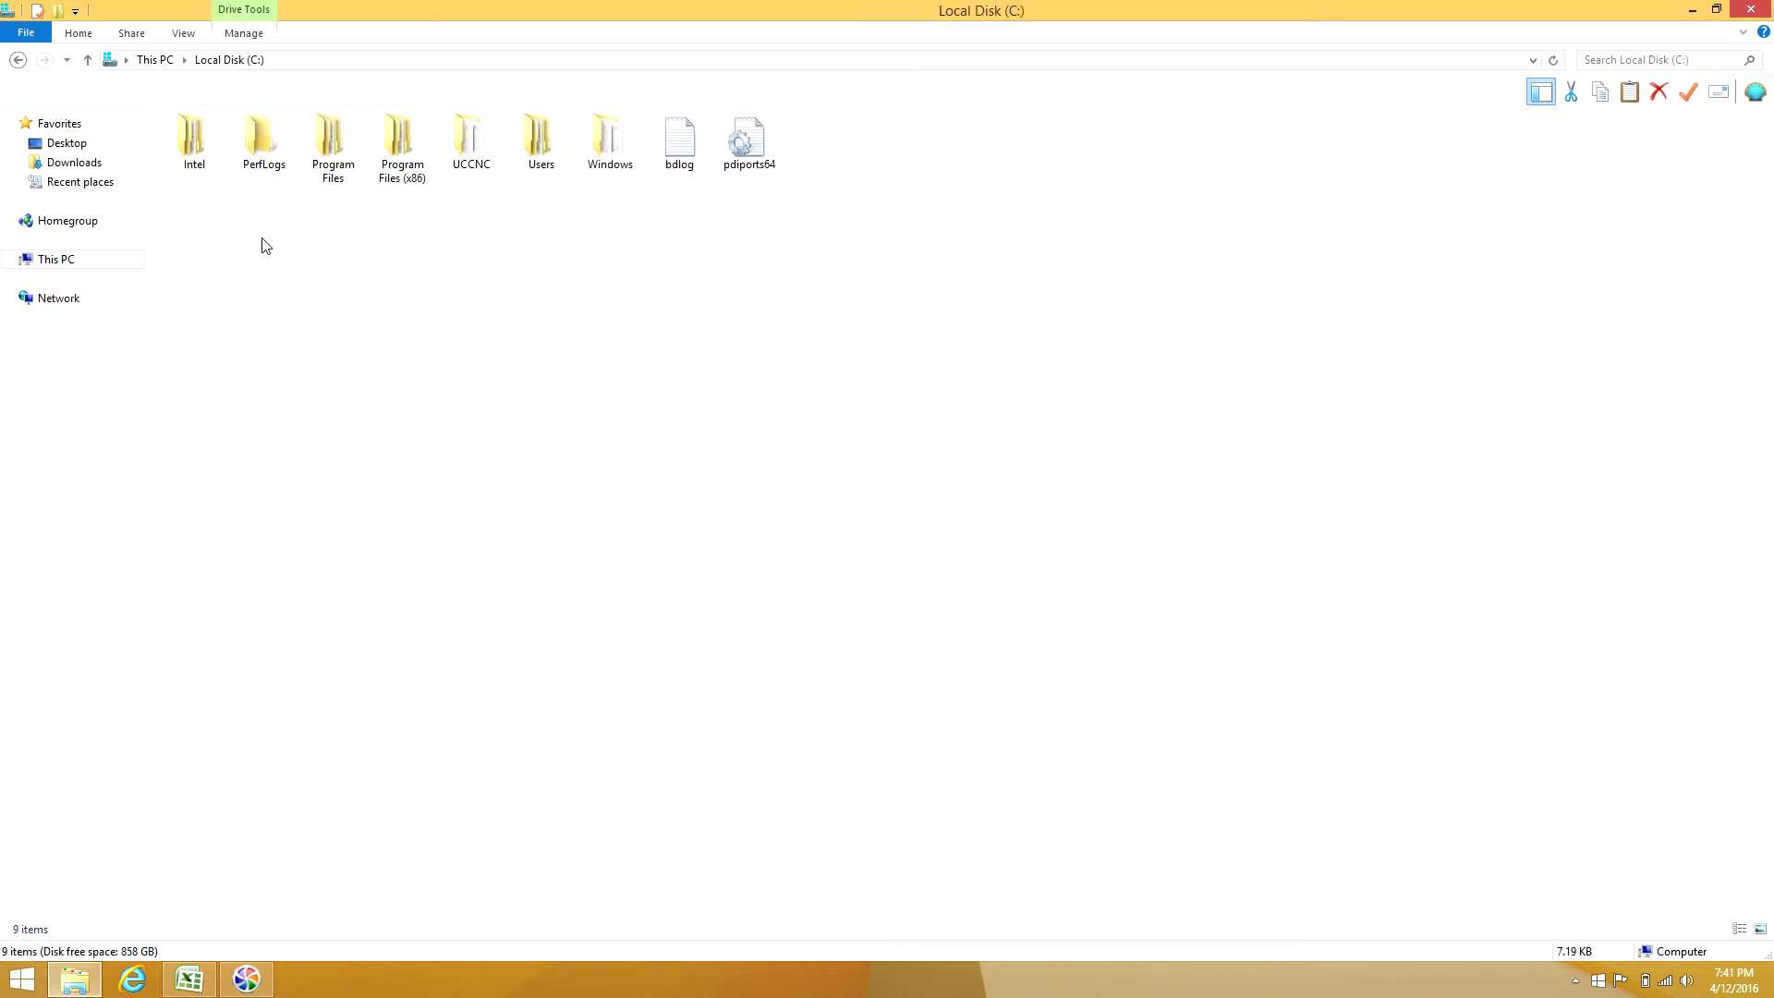
pyautogui.doubleClick(467, 177)
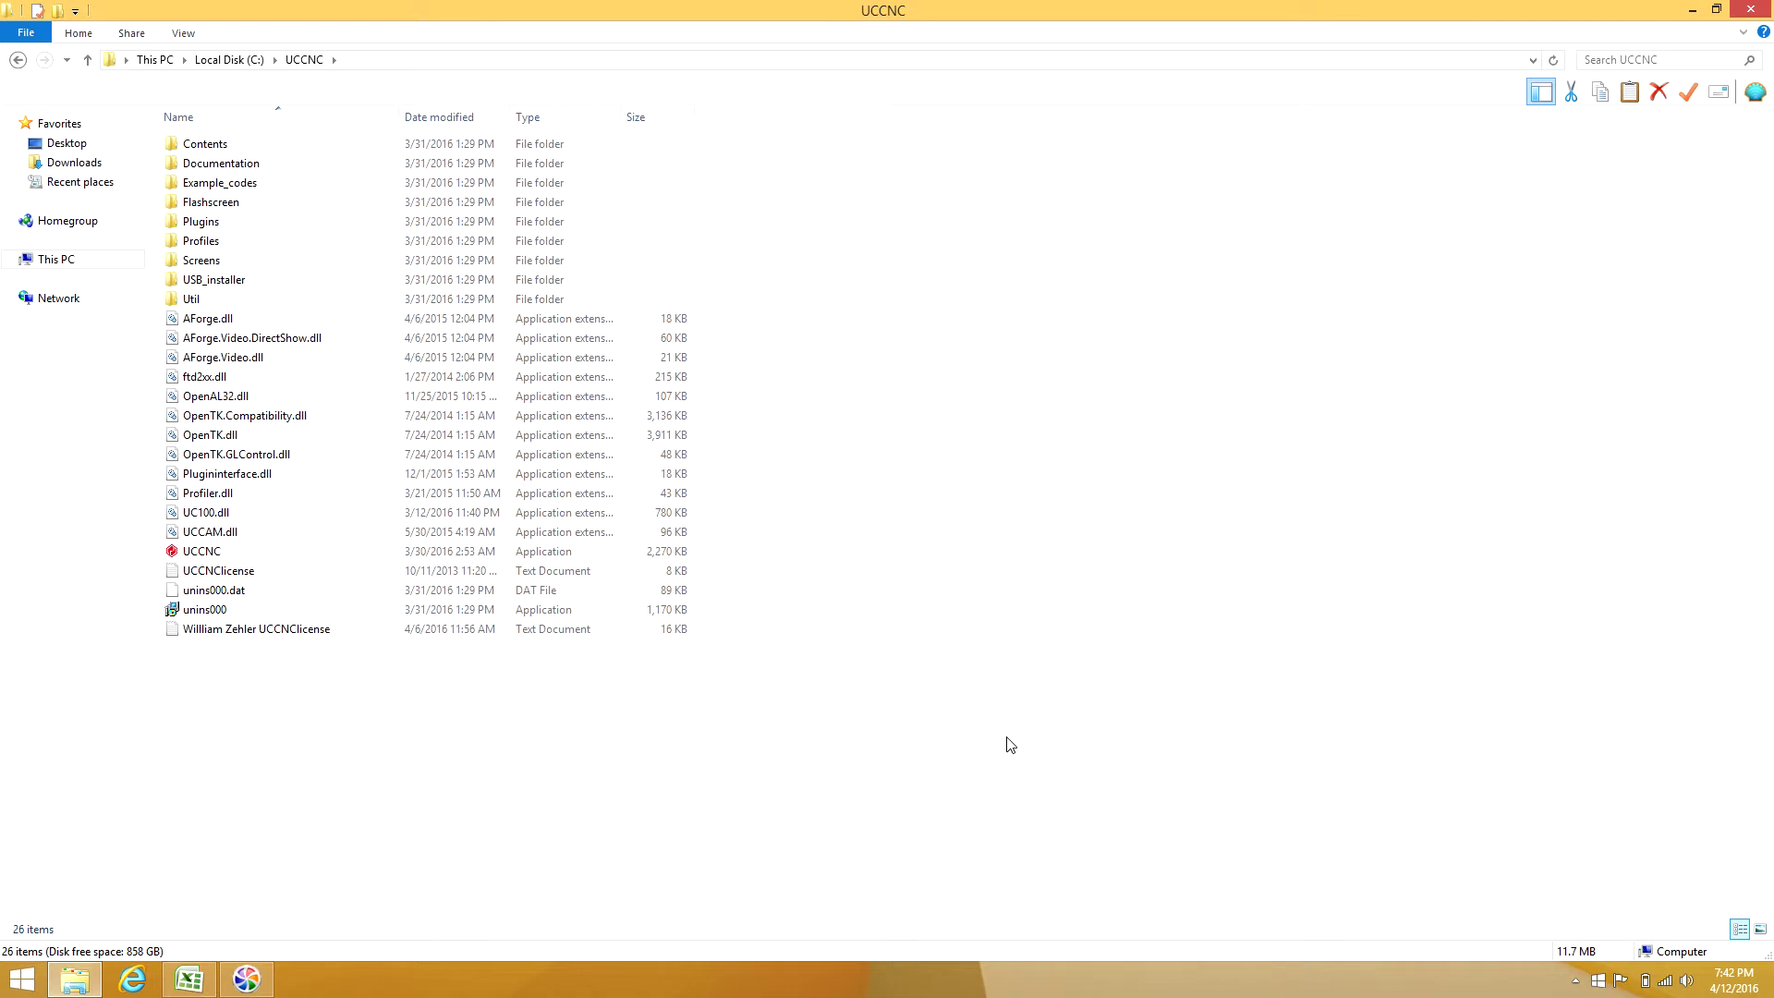
pyautogui.click(1741, 11)
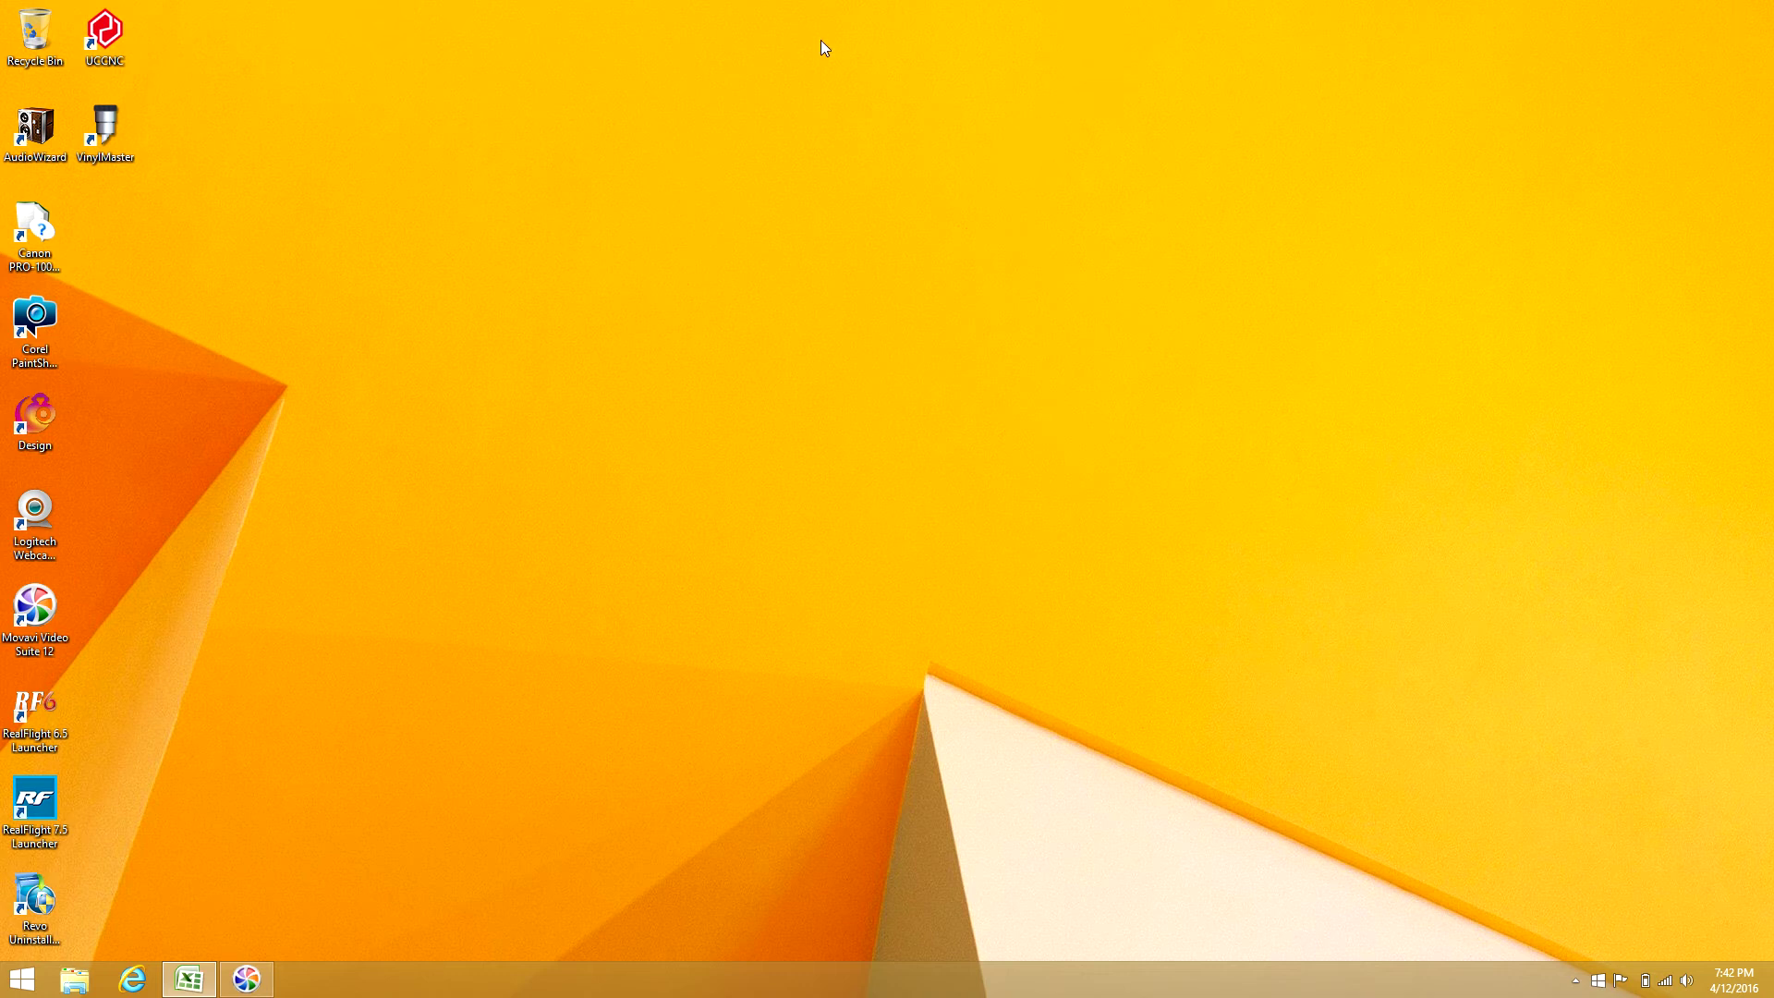
# Start UCCNC from its desktop shortcut, opening the Run screen under the Default profile.
pyautogui.doubleClick(125, 59)
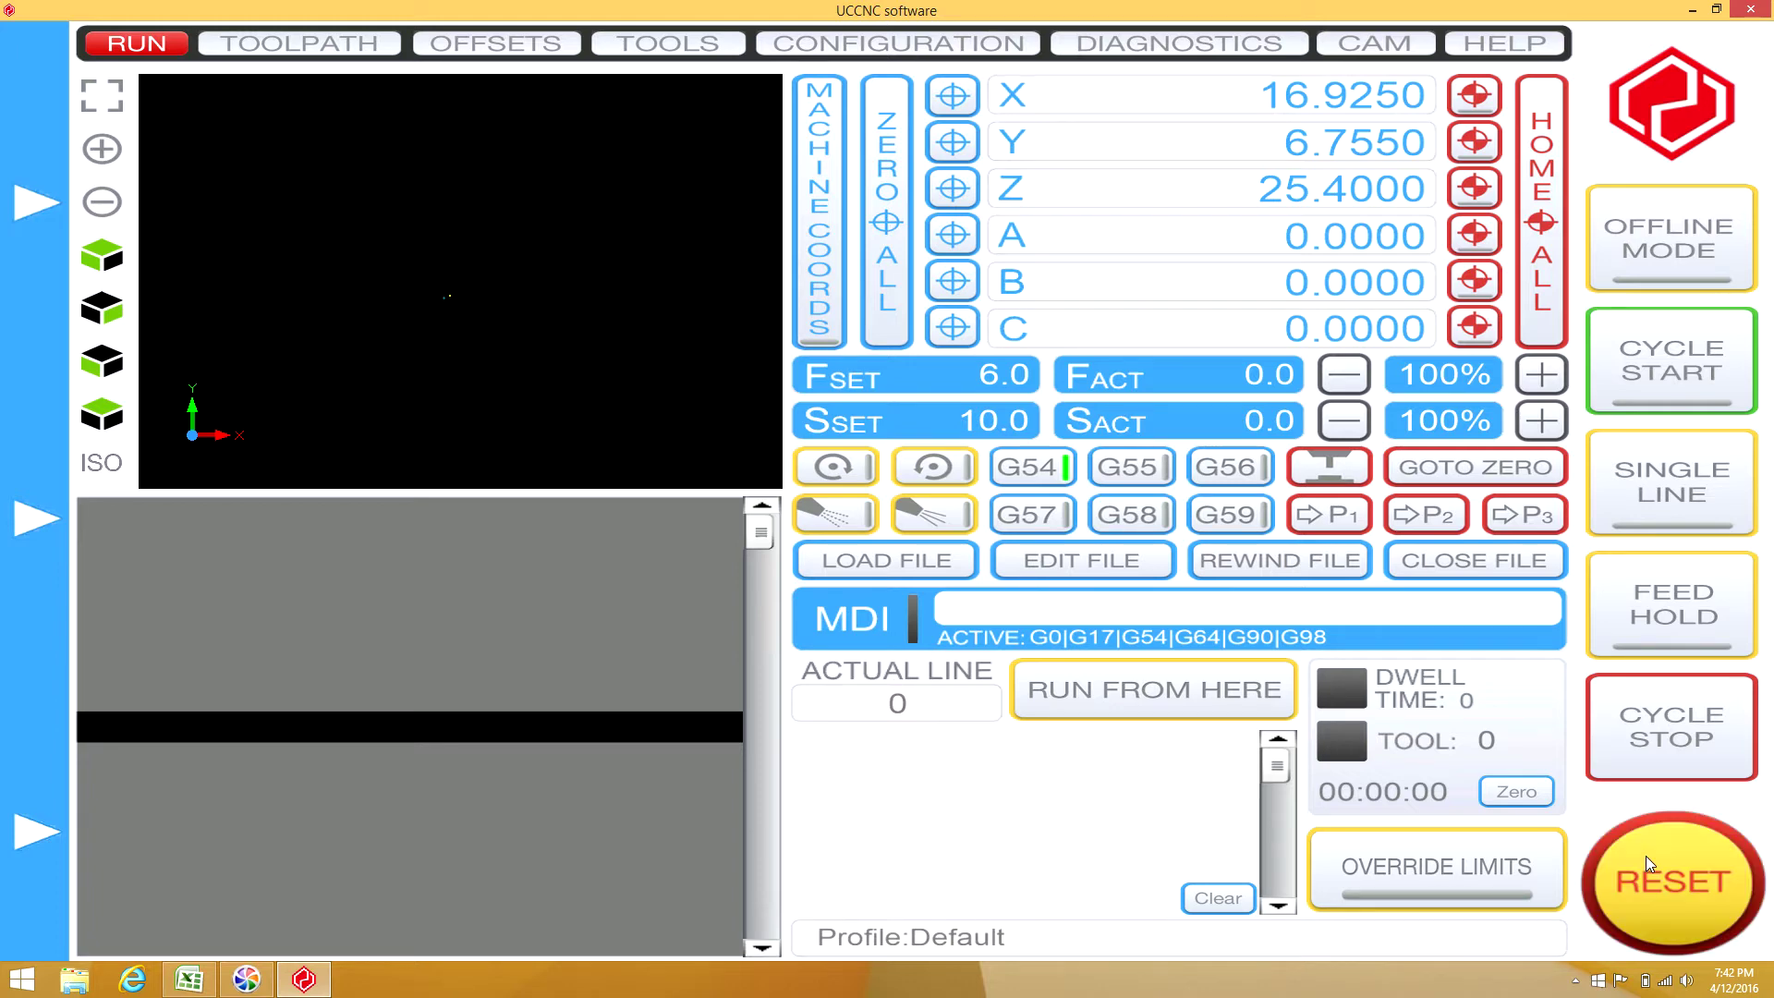
# Put the machine into reset and acknowledge the reset-logic warning message.
pyautogui.click(1645, 855)
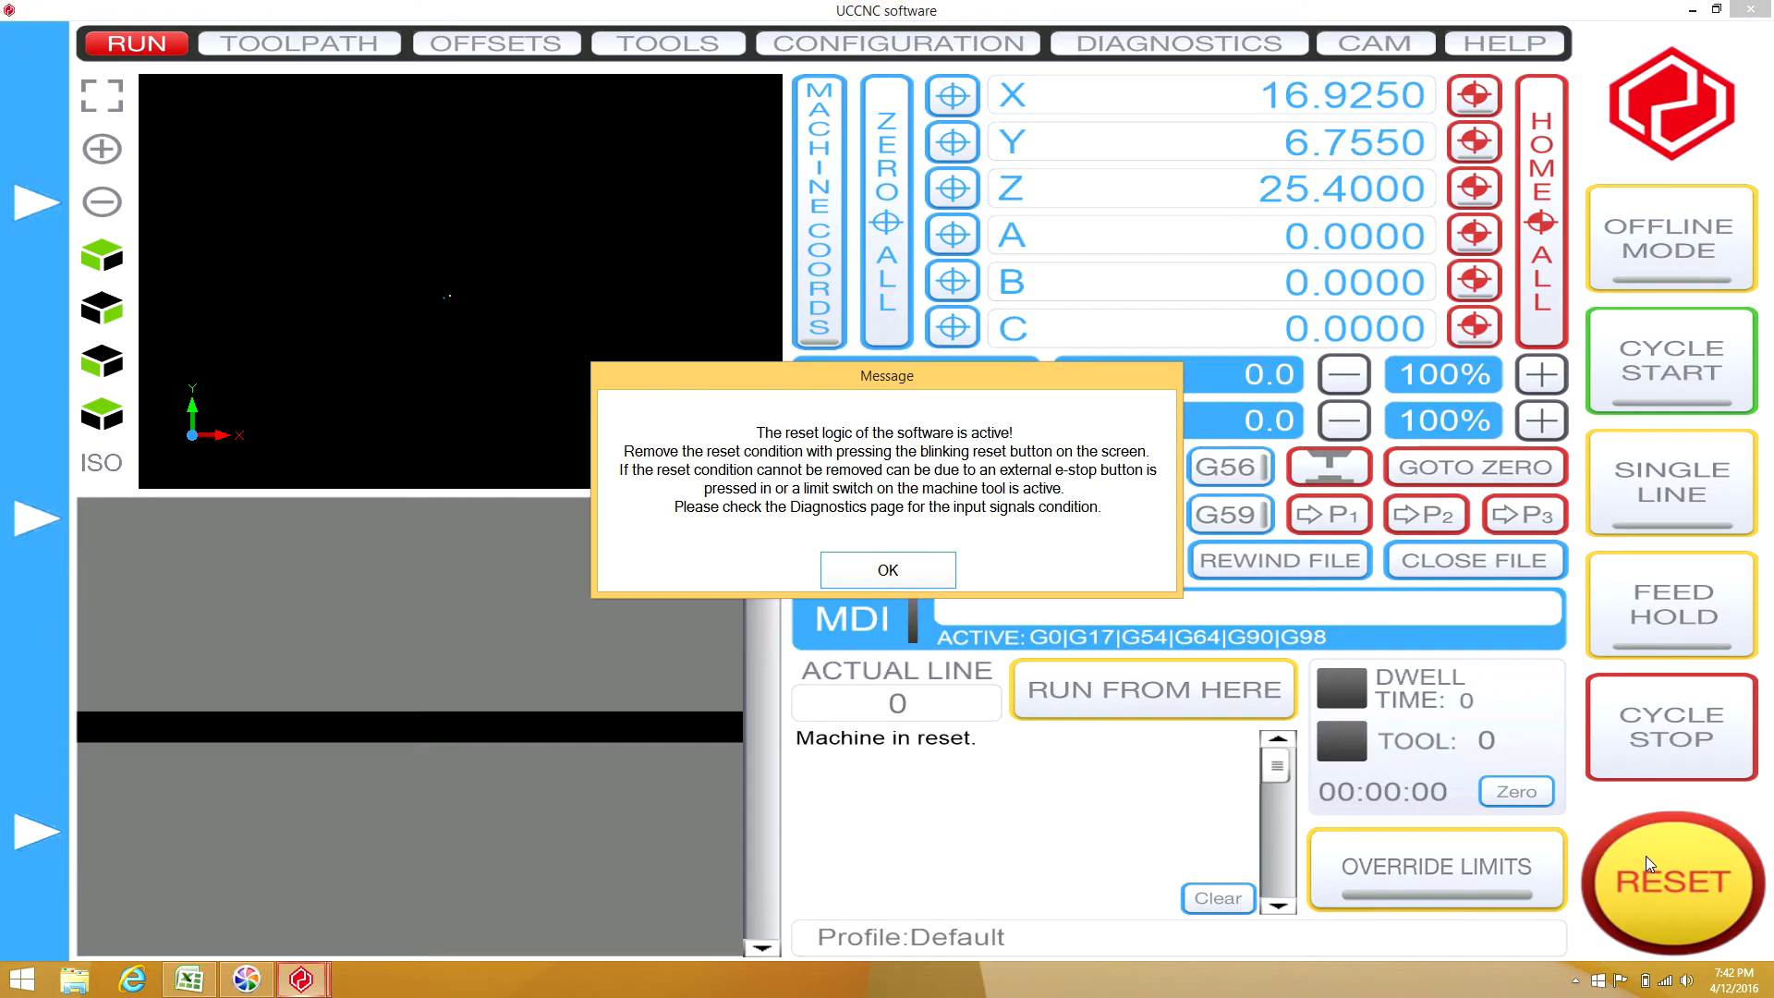
pyautogui.click(933, 577)
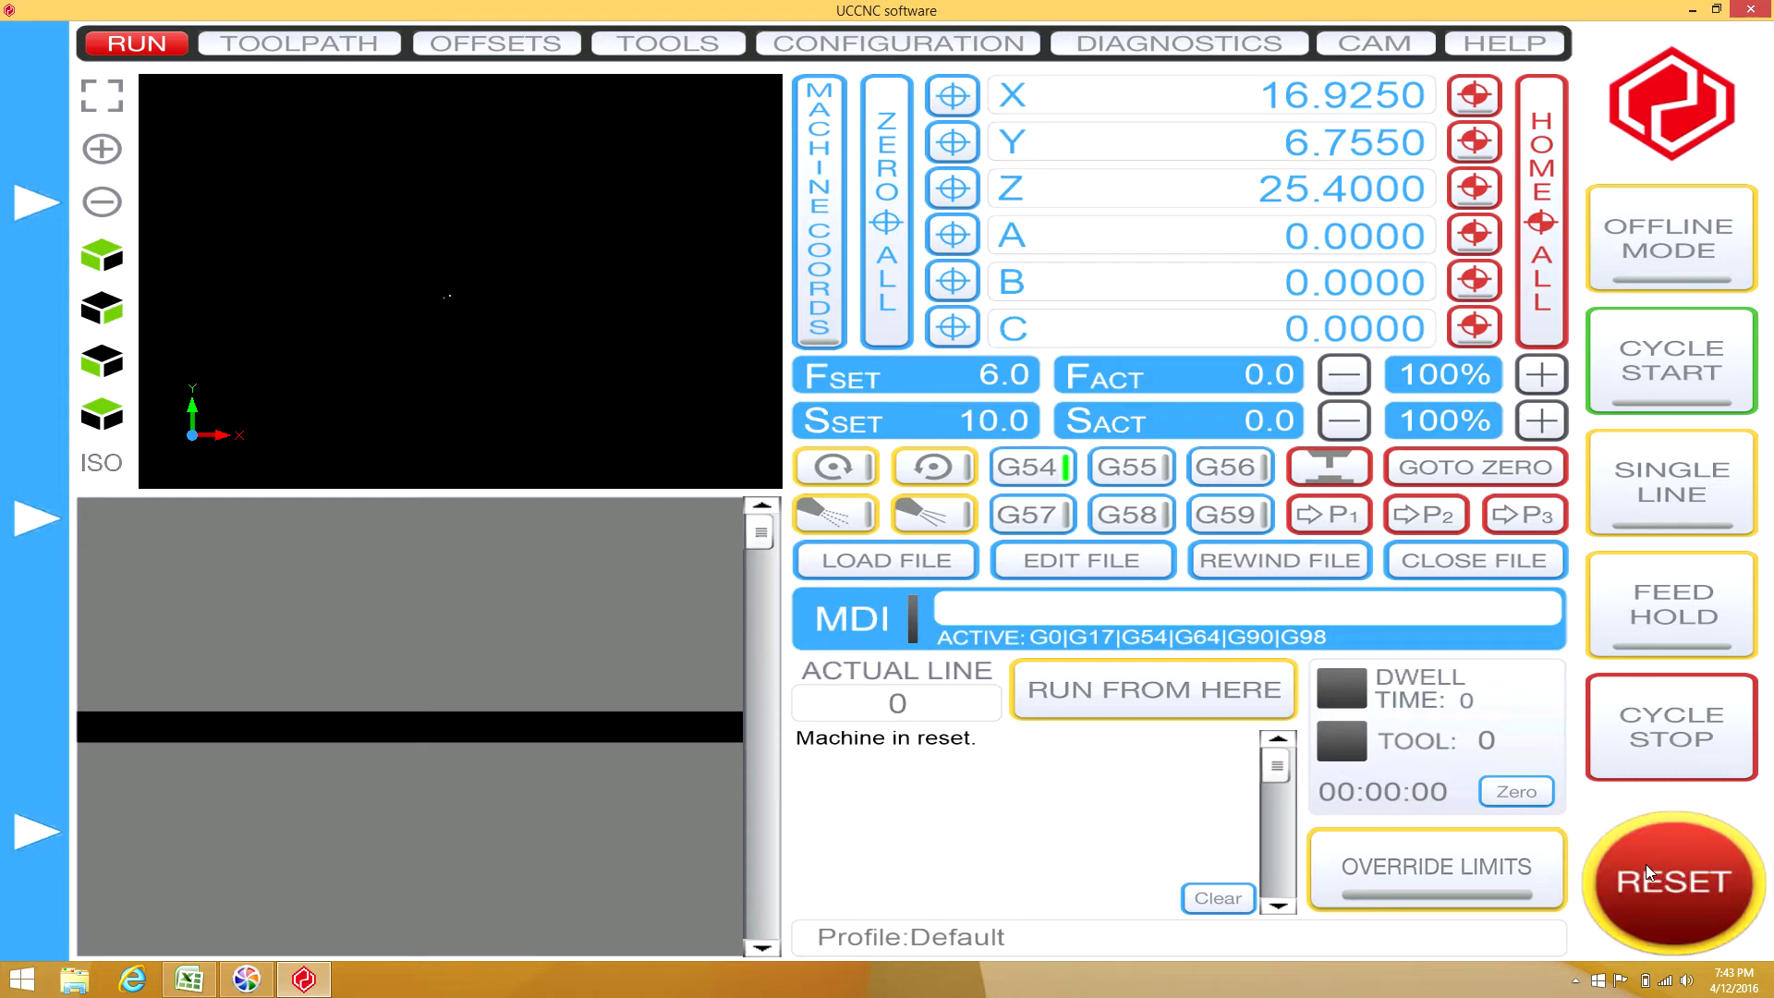
# Check the Estop and I15 indicators on the Diagnostics page, then clear the machine reset.
pyautogui.click(1221, 42)
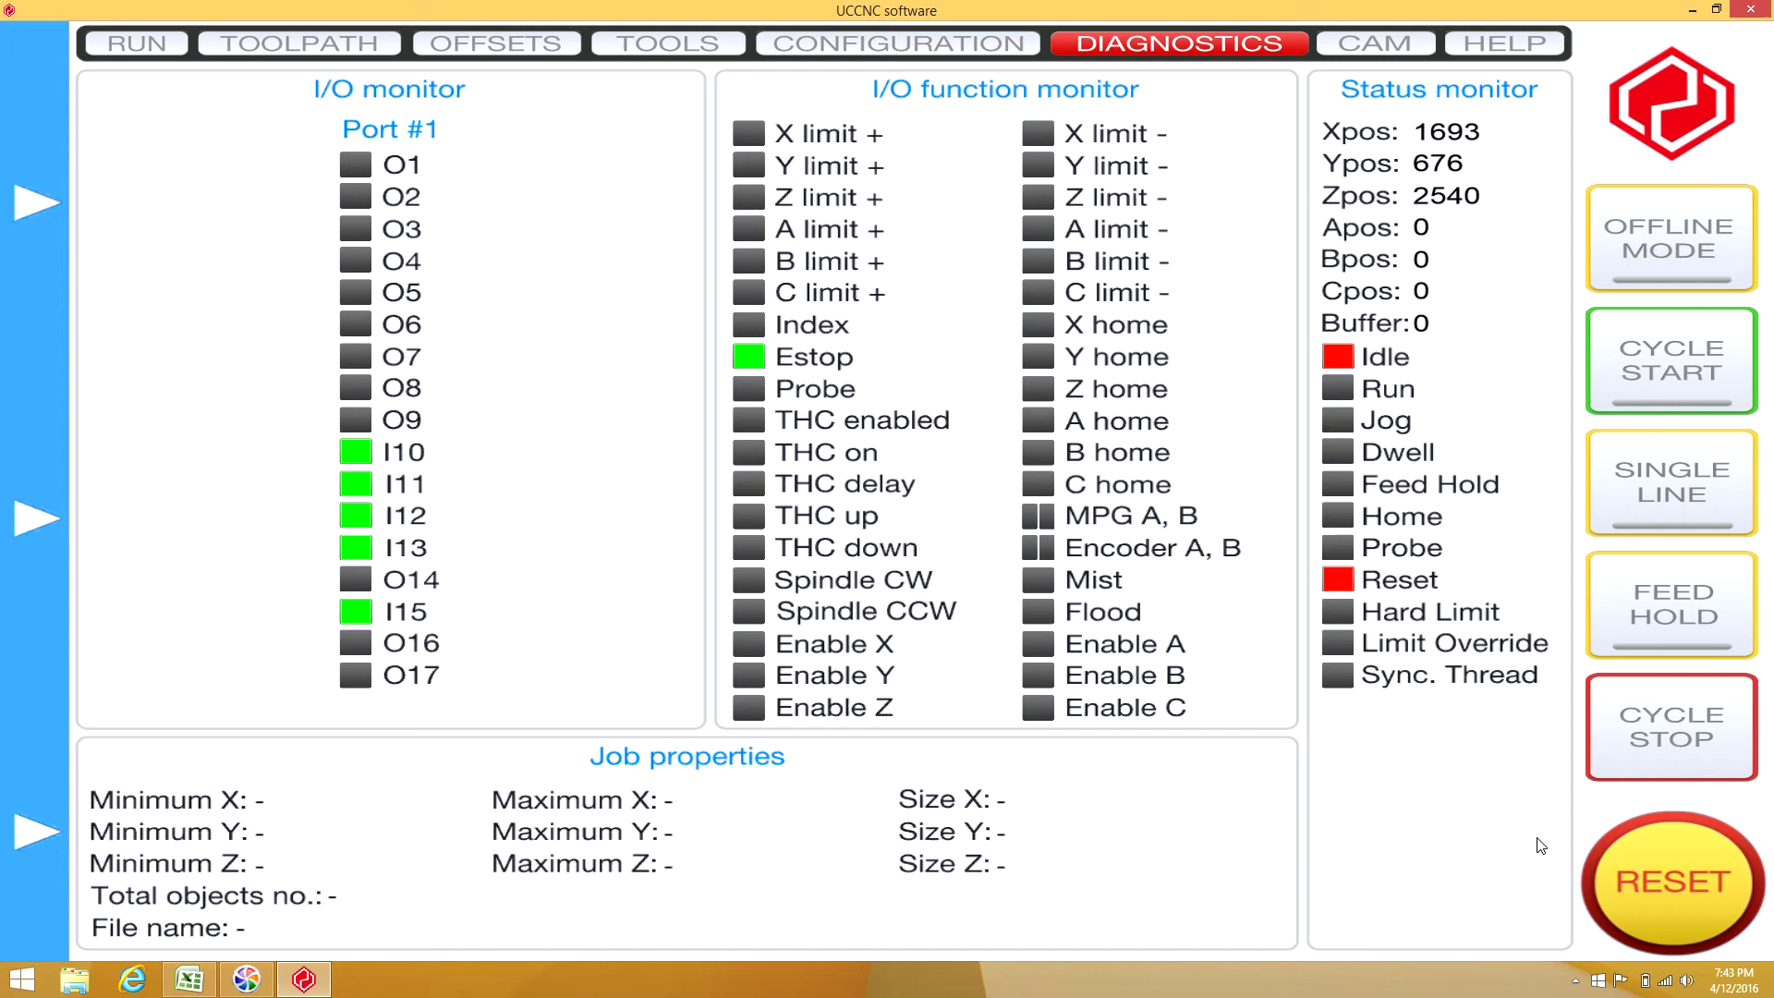
pyautogui.click(1640, 906)
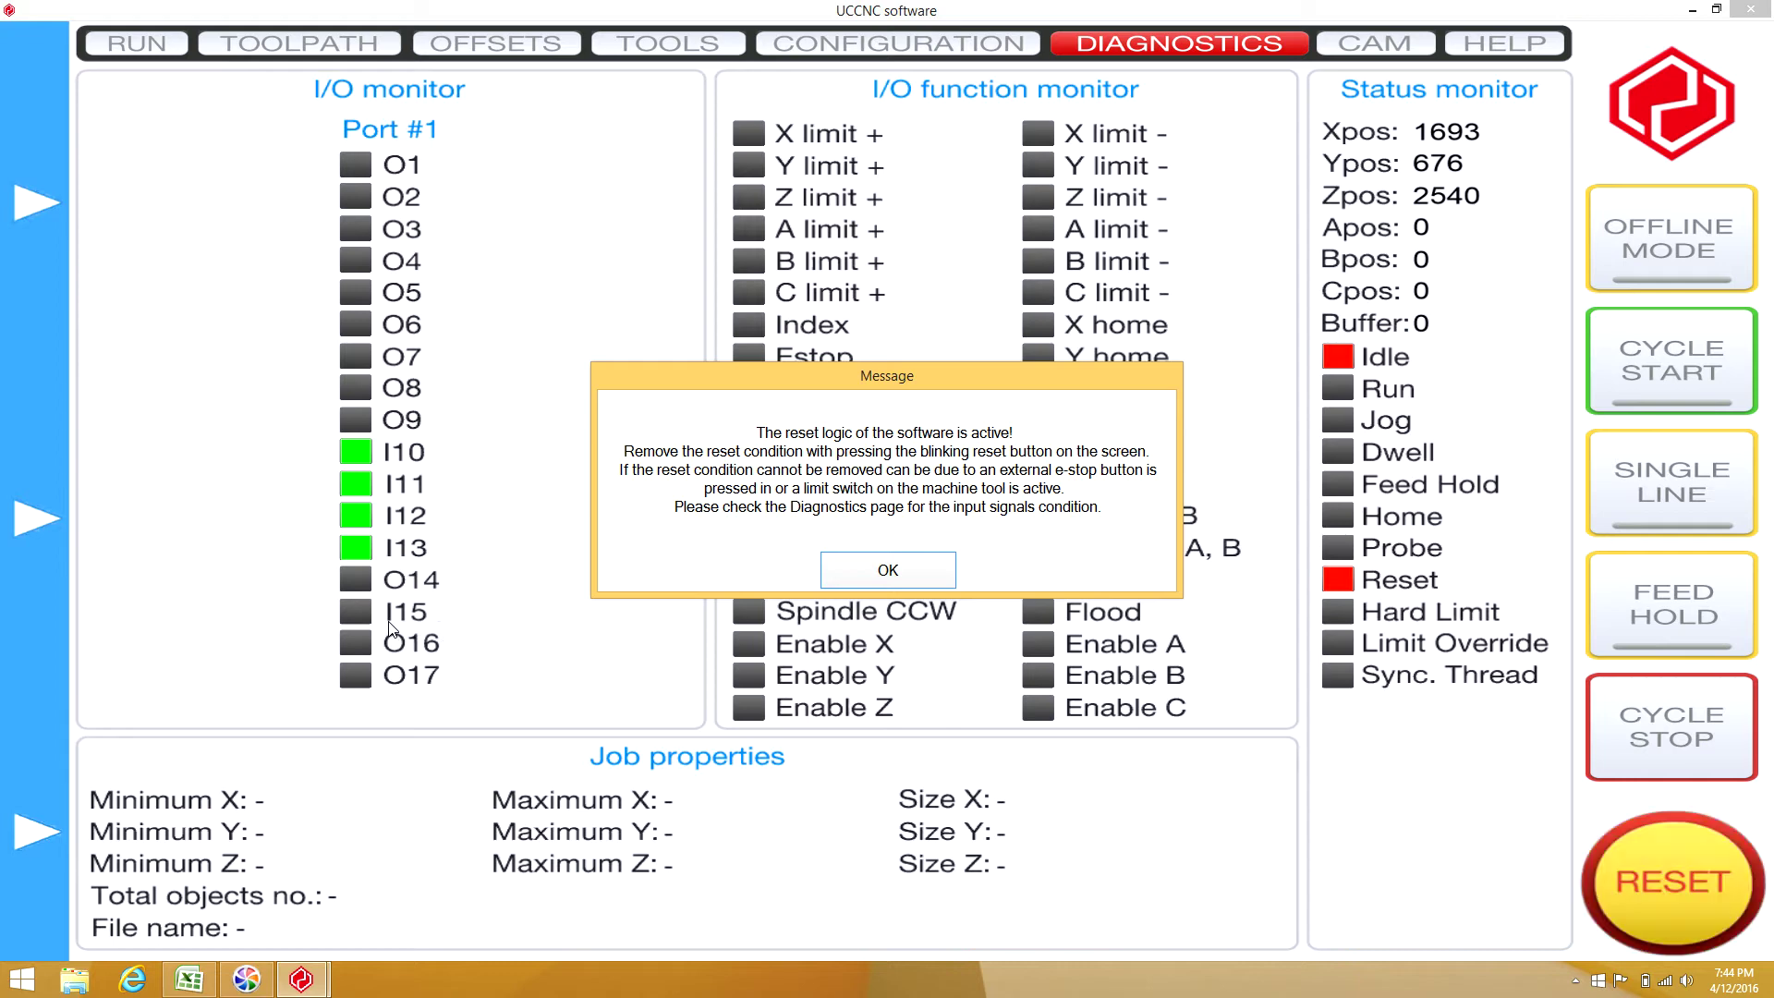
pyautogui.click(870, 581)
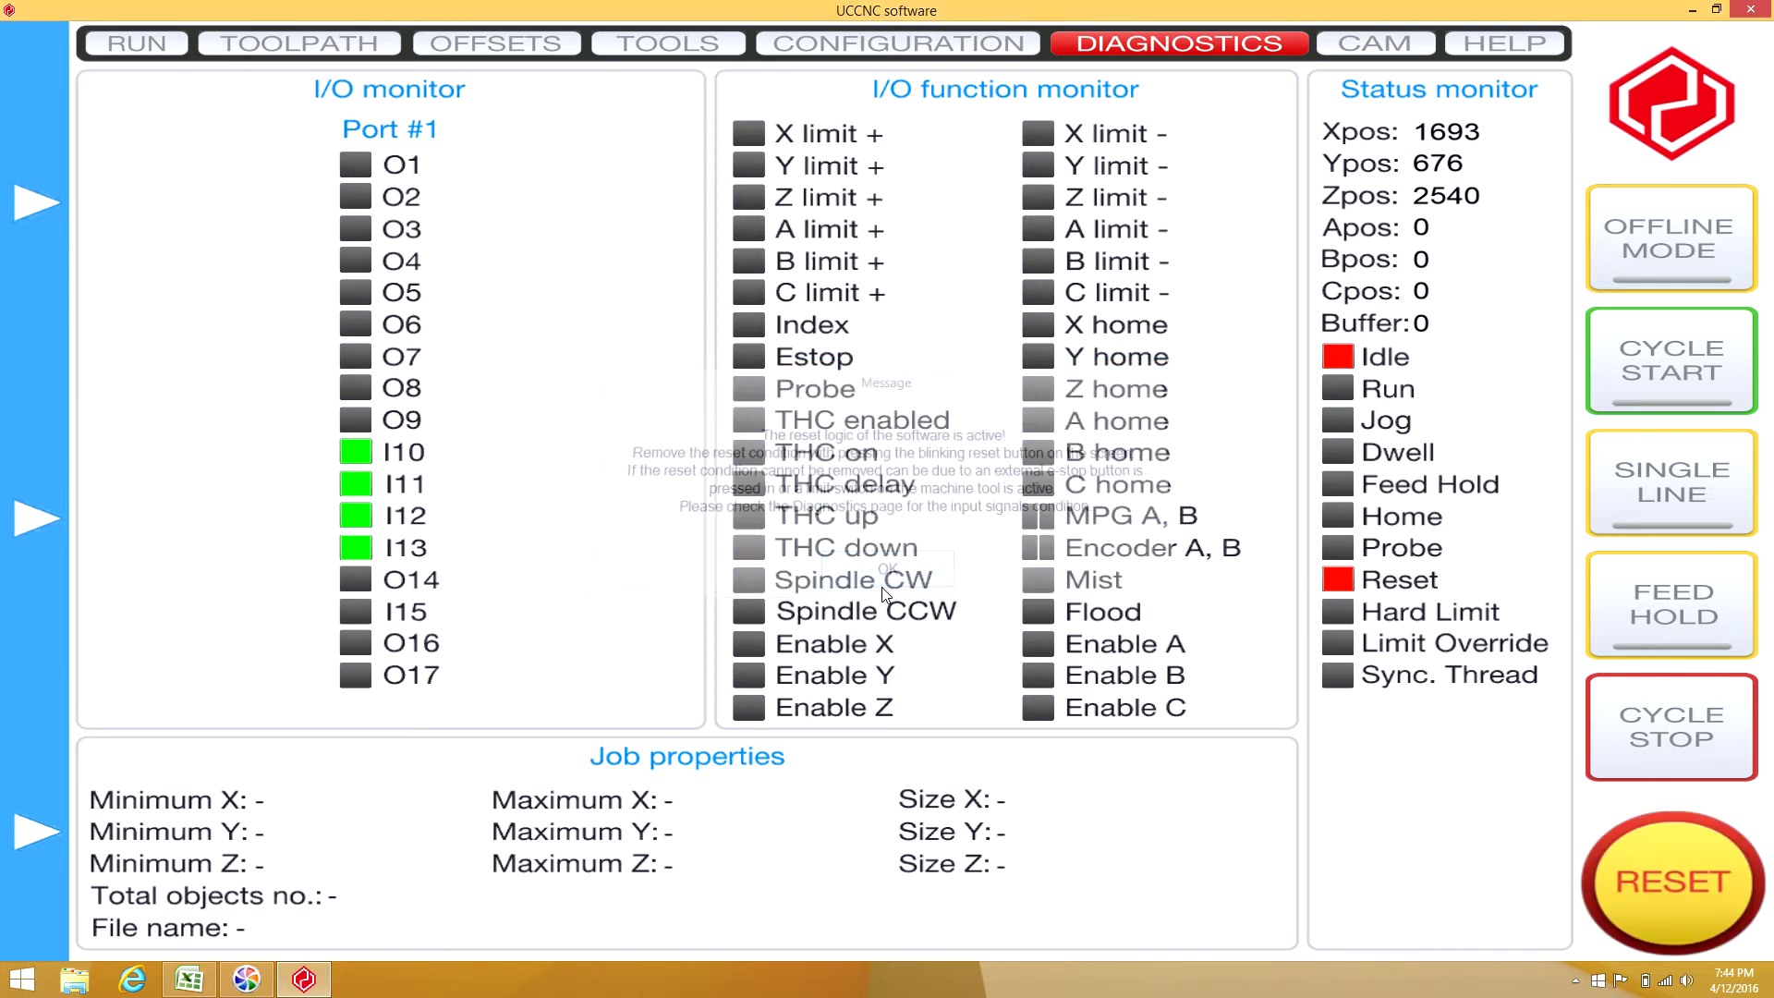
pyautogui.click(1701, 902)
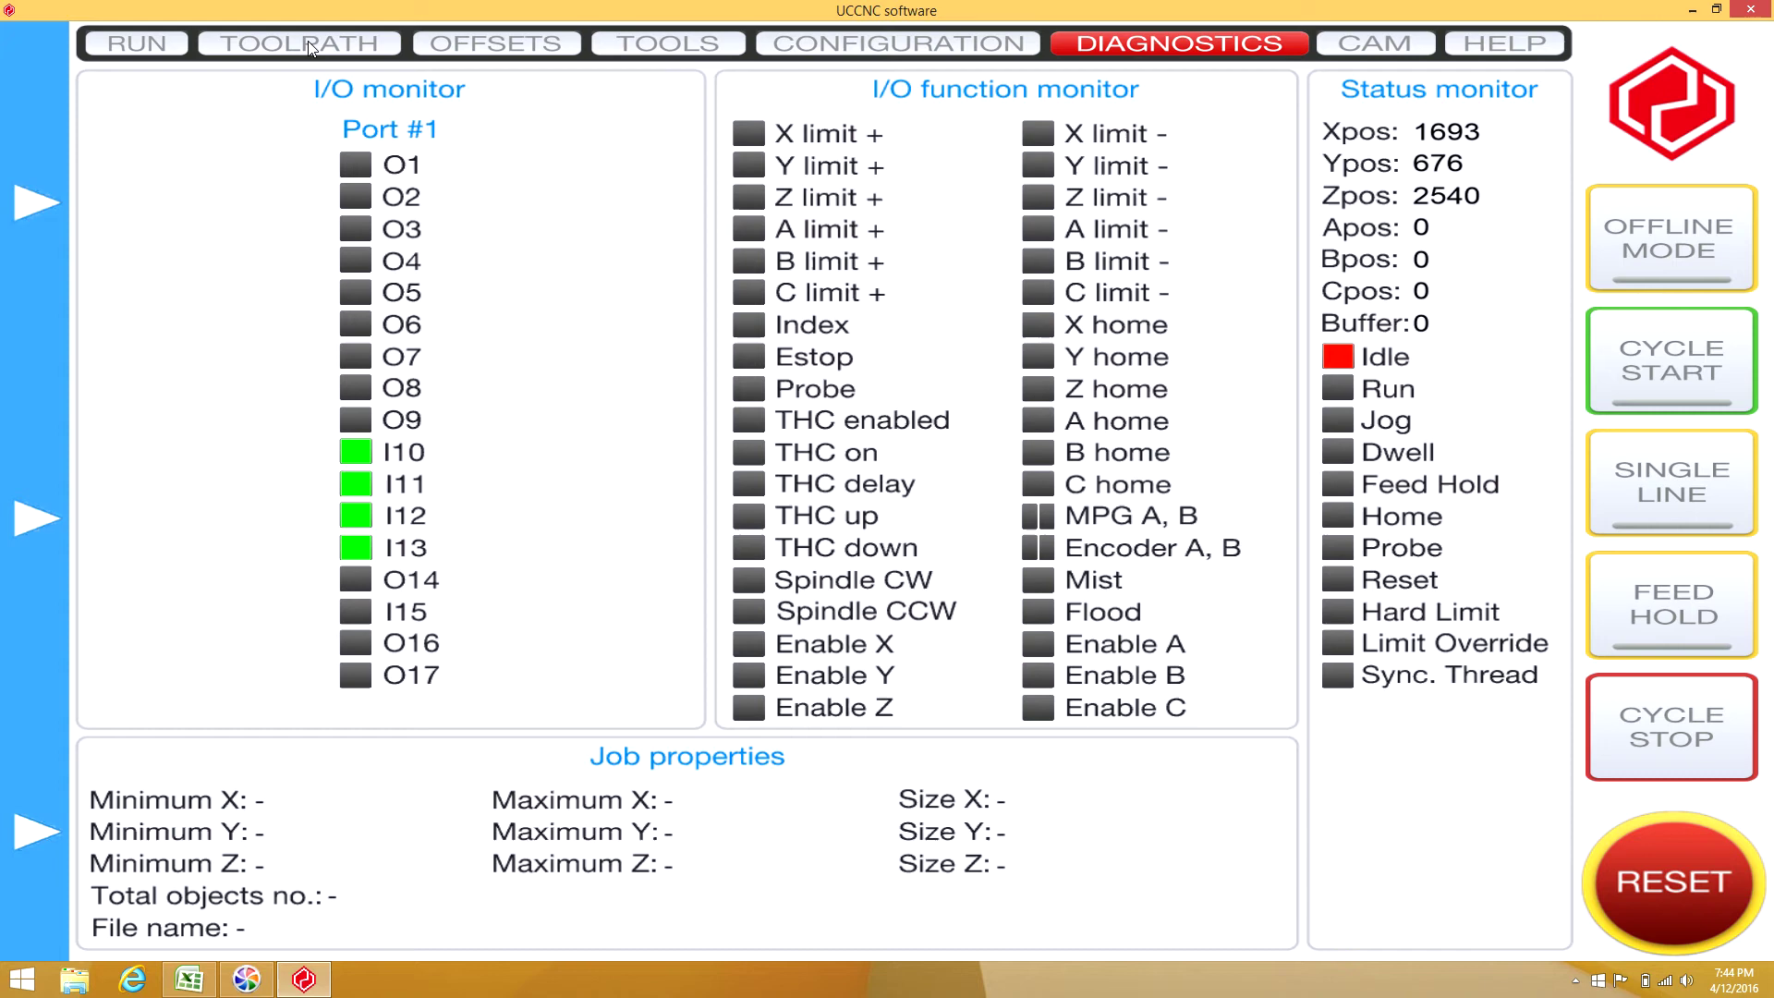
# Confirm E-stop is on pin 15, port 1 in I/O setup, and set jog feed to 30%.
pyautogui.click(797, 55)
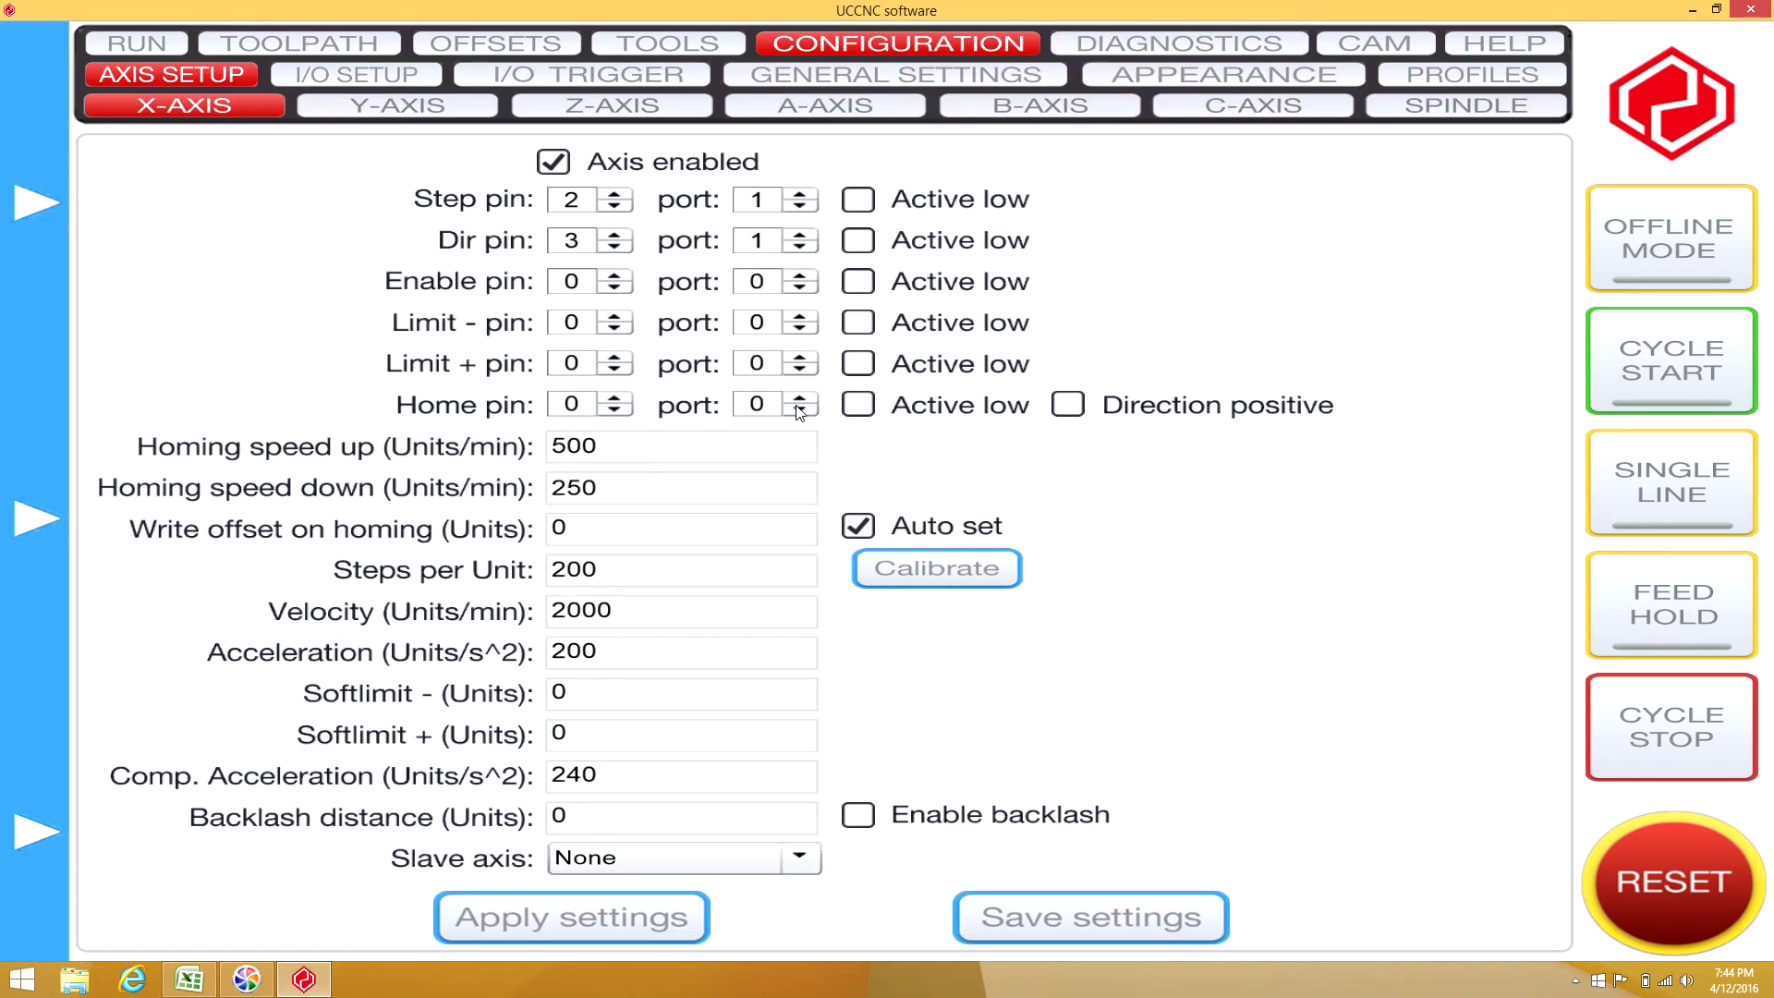
pyautogui.click(306, 79)
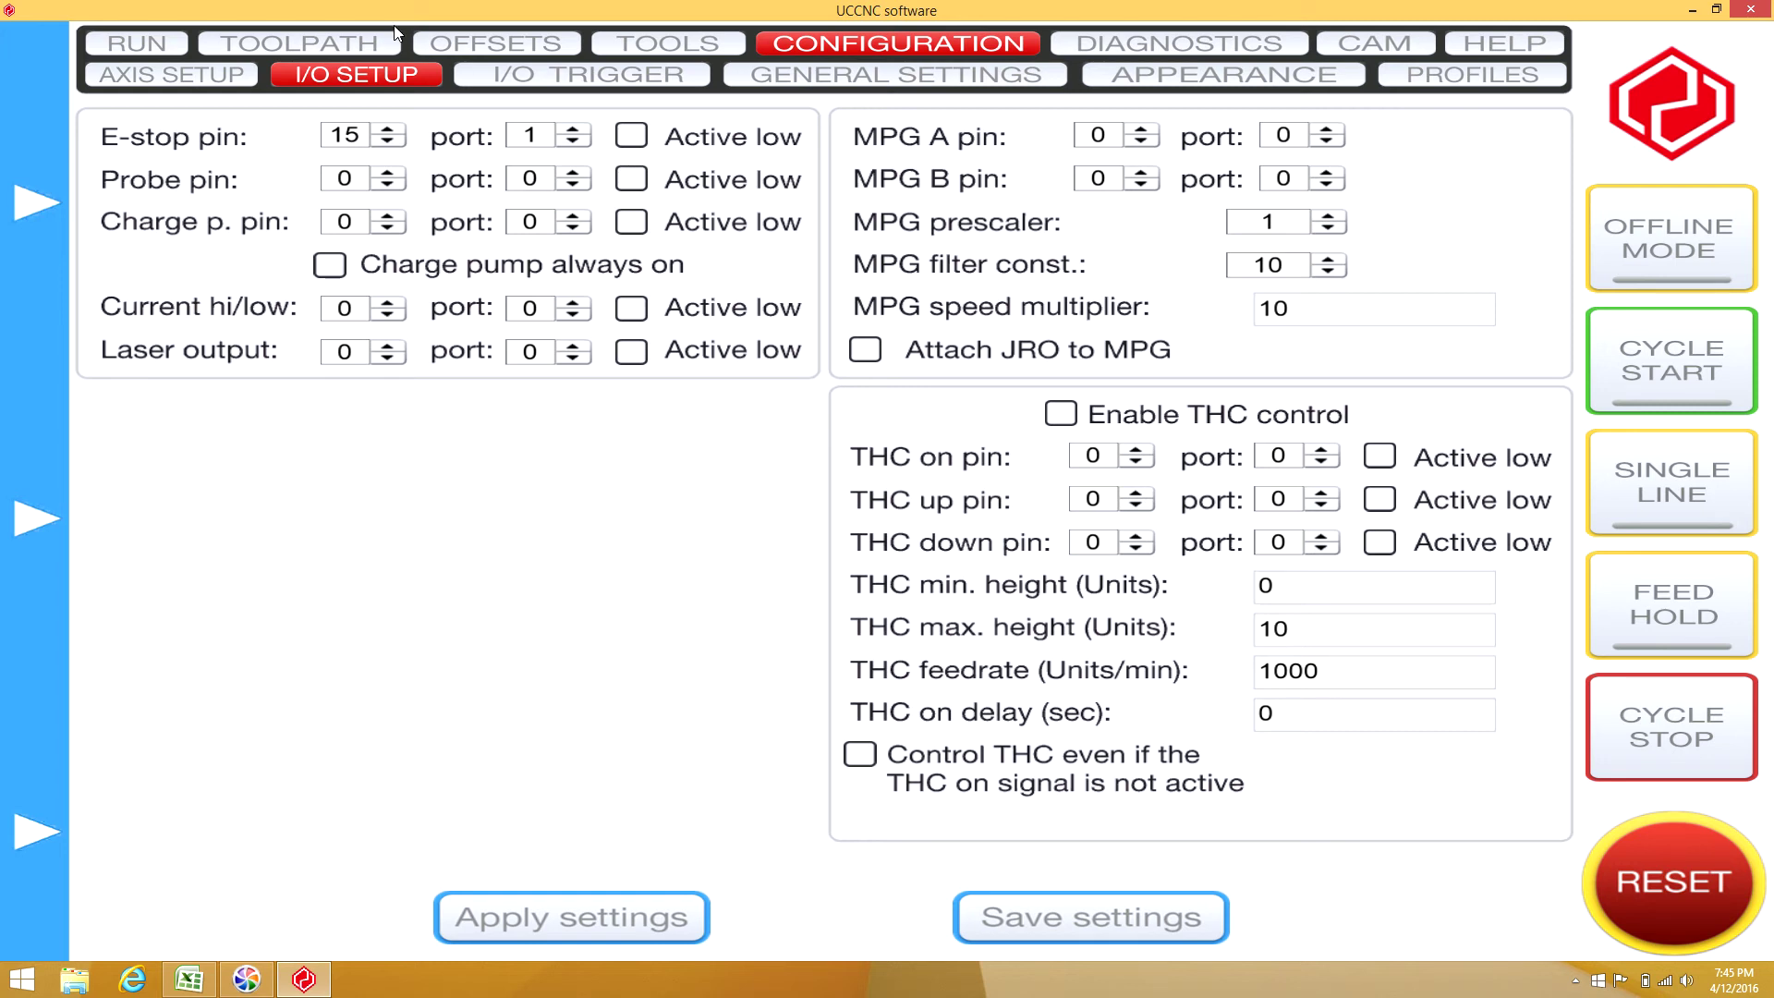
pyautogui.moveTo(67, 186)
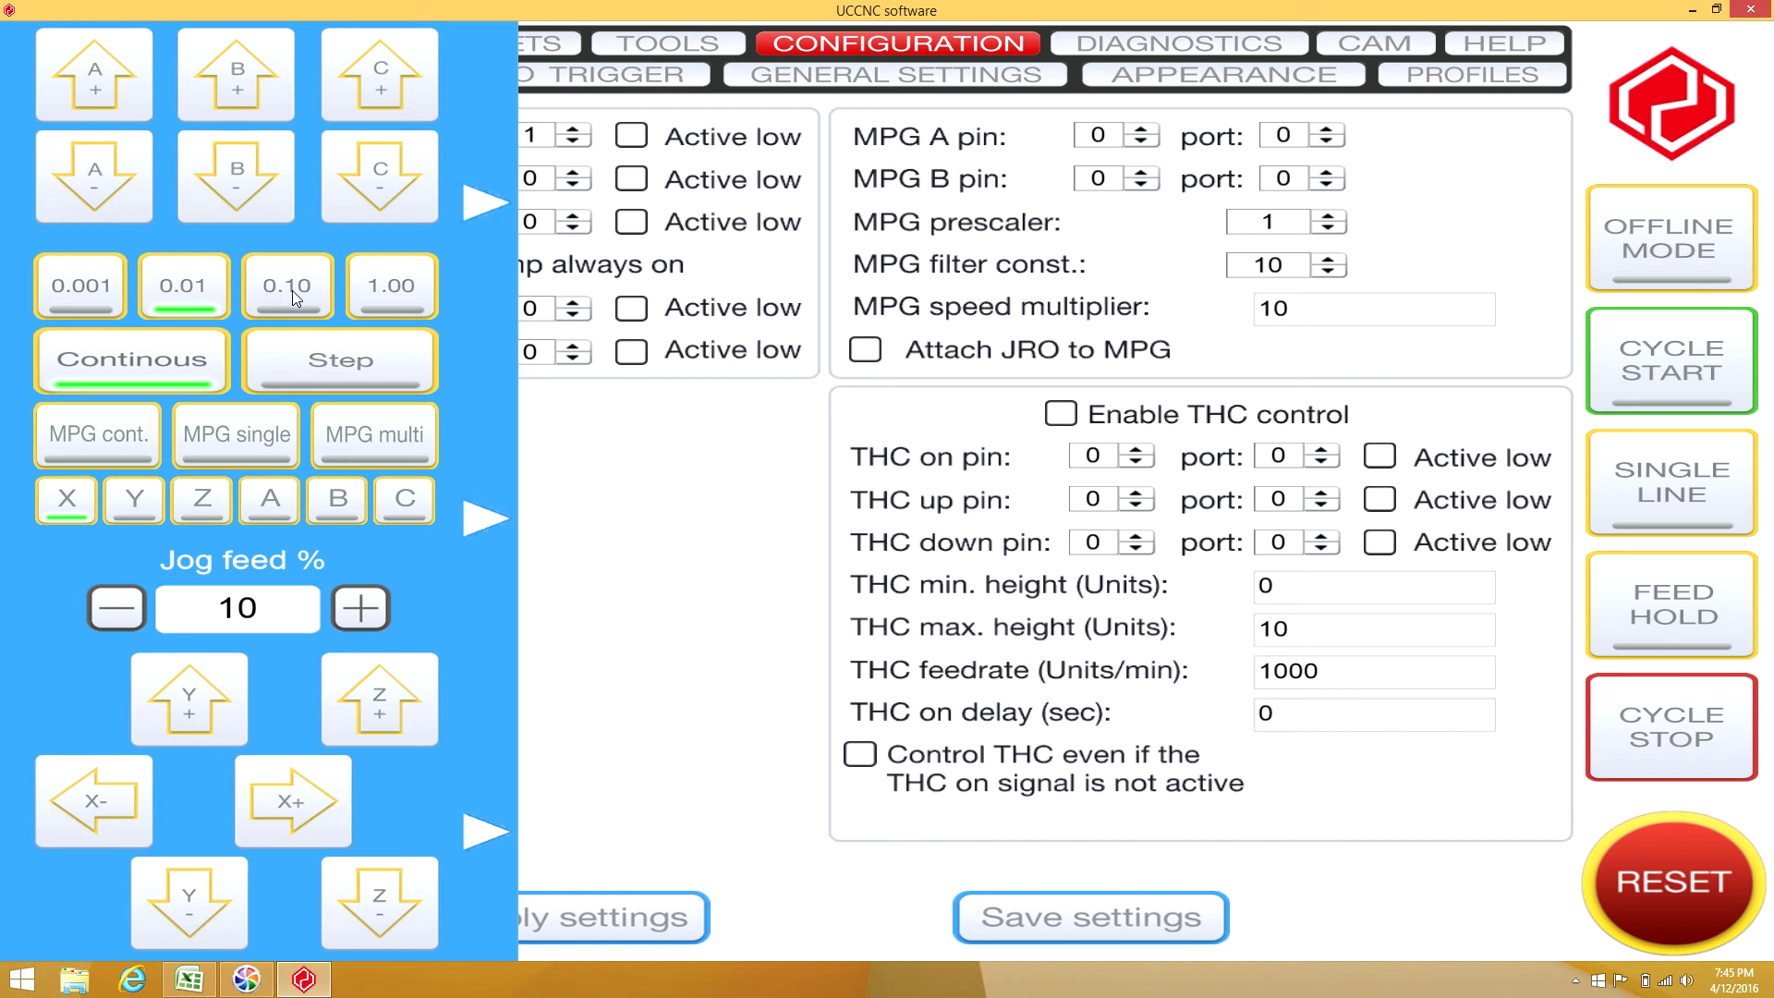
pyautogui.click(353, 604)
pyautogui.click(353, 604)
pyautogui.click(354, 605)
pyautogui.click(354, 604)
pyautogui.click(354, 605)
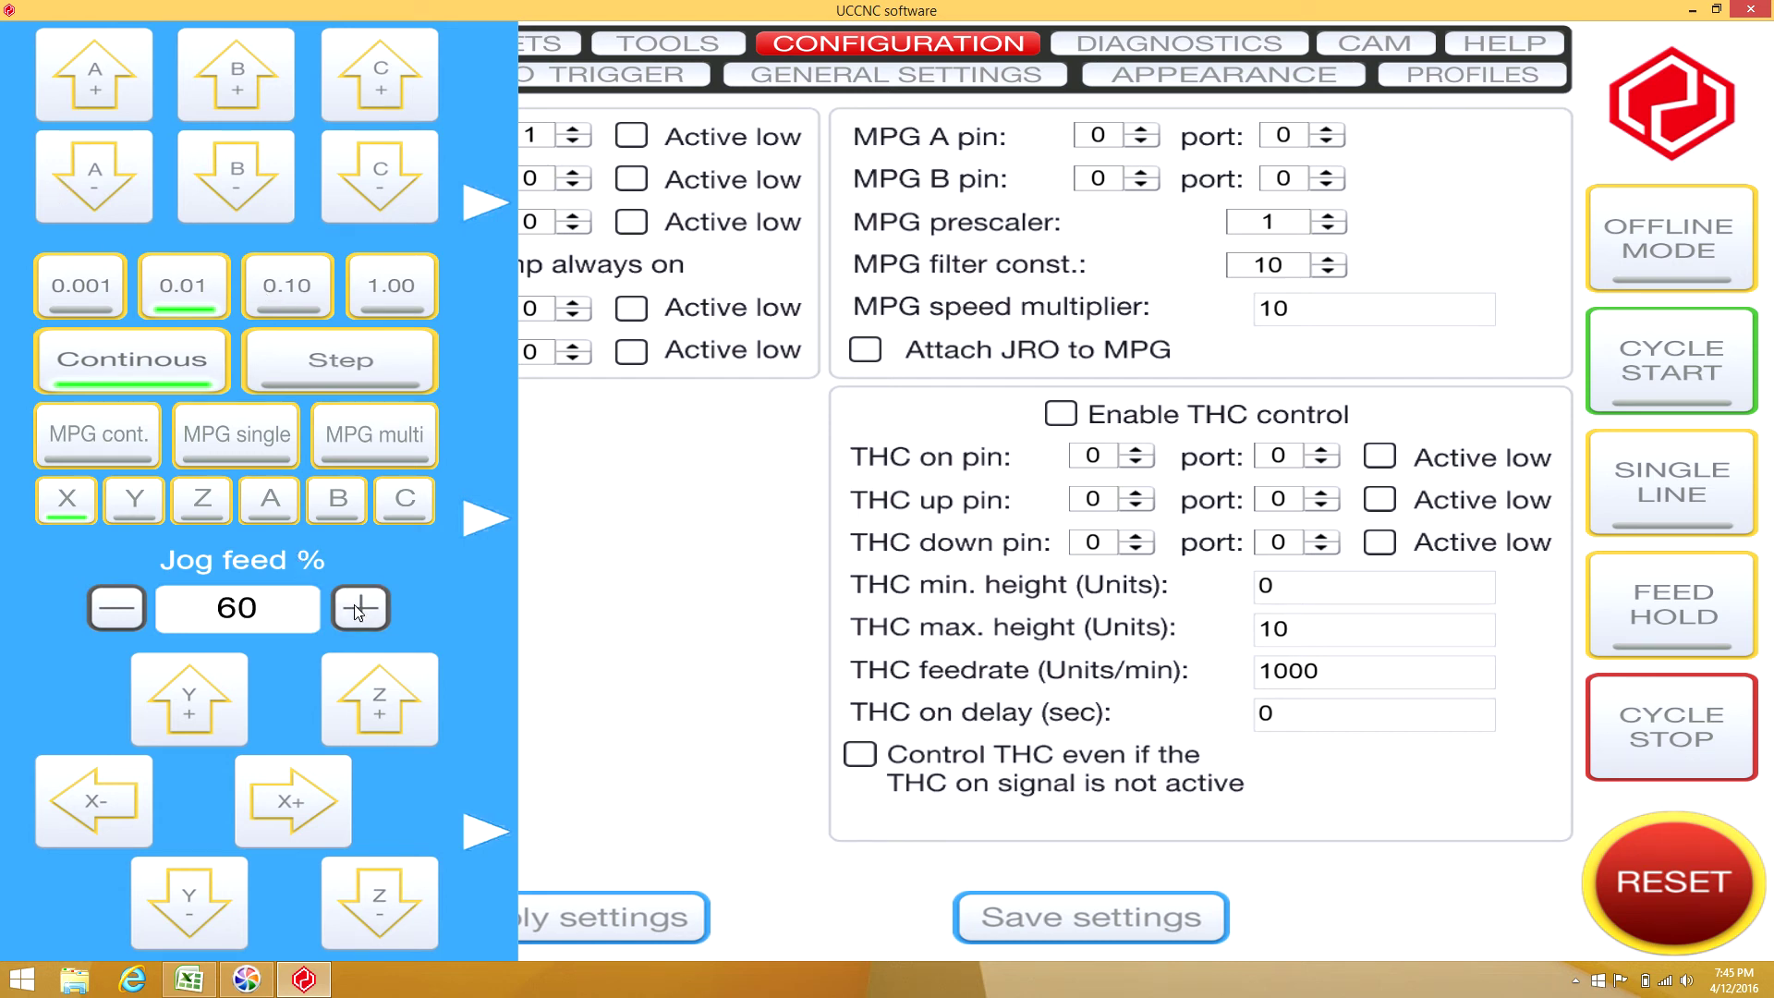
pyautogui.click(116, 609)
pyautogui.click(118, 609)
pyautogui.click(117, 608)
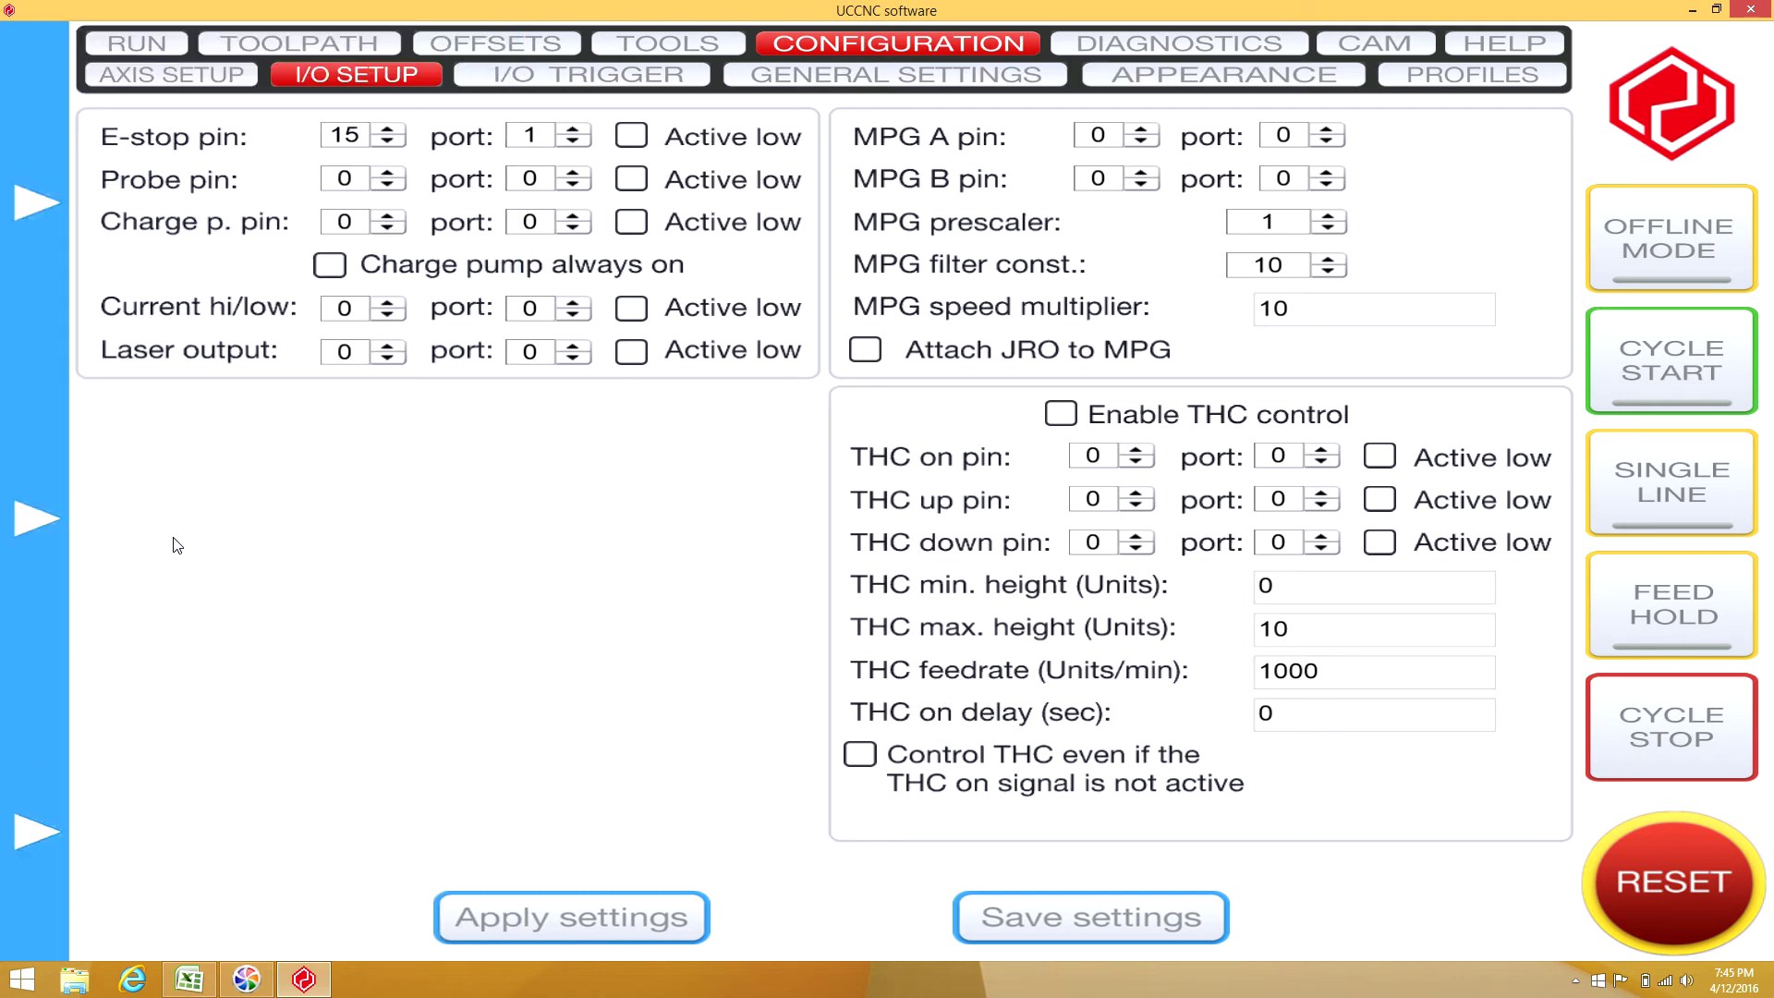
pyautogui.moveTo(42, 533)
# Browse the Example_codes files from the Run screen's Load File dialog, then exit UCCNC confirming Yes.
pyautogui.click(149, 38)
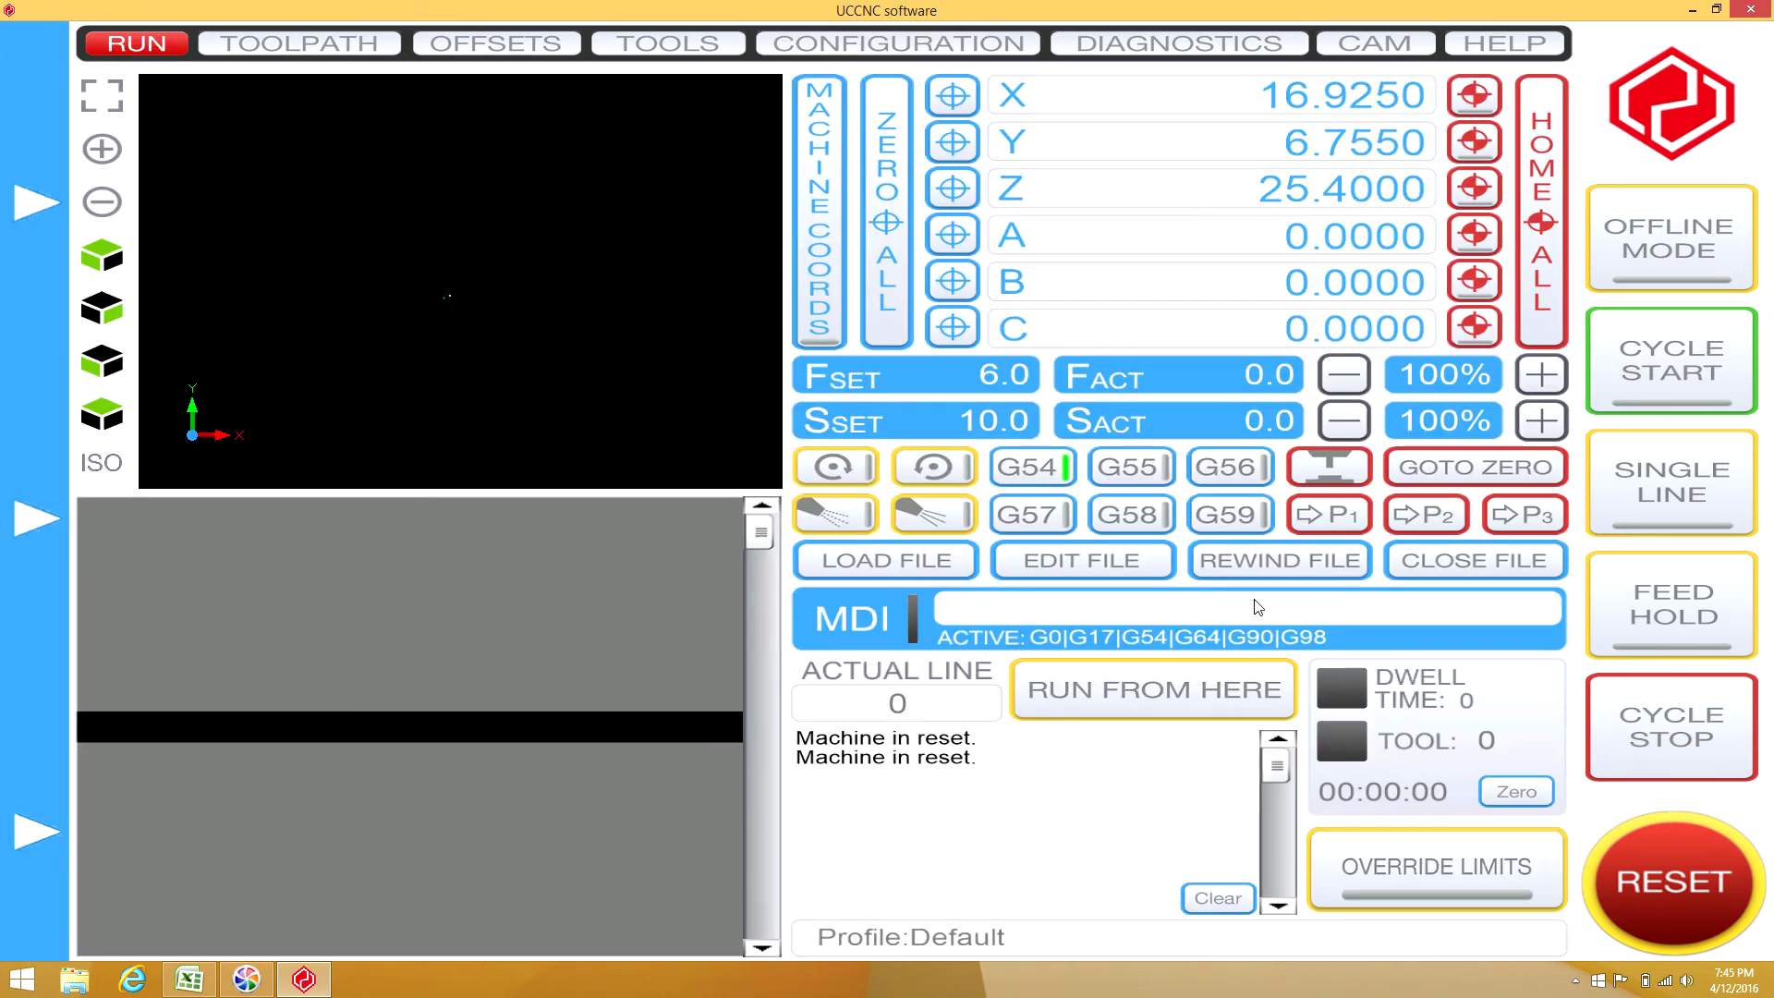
pyautogui.click(926, 563)
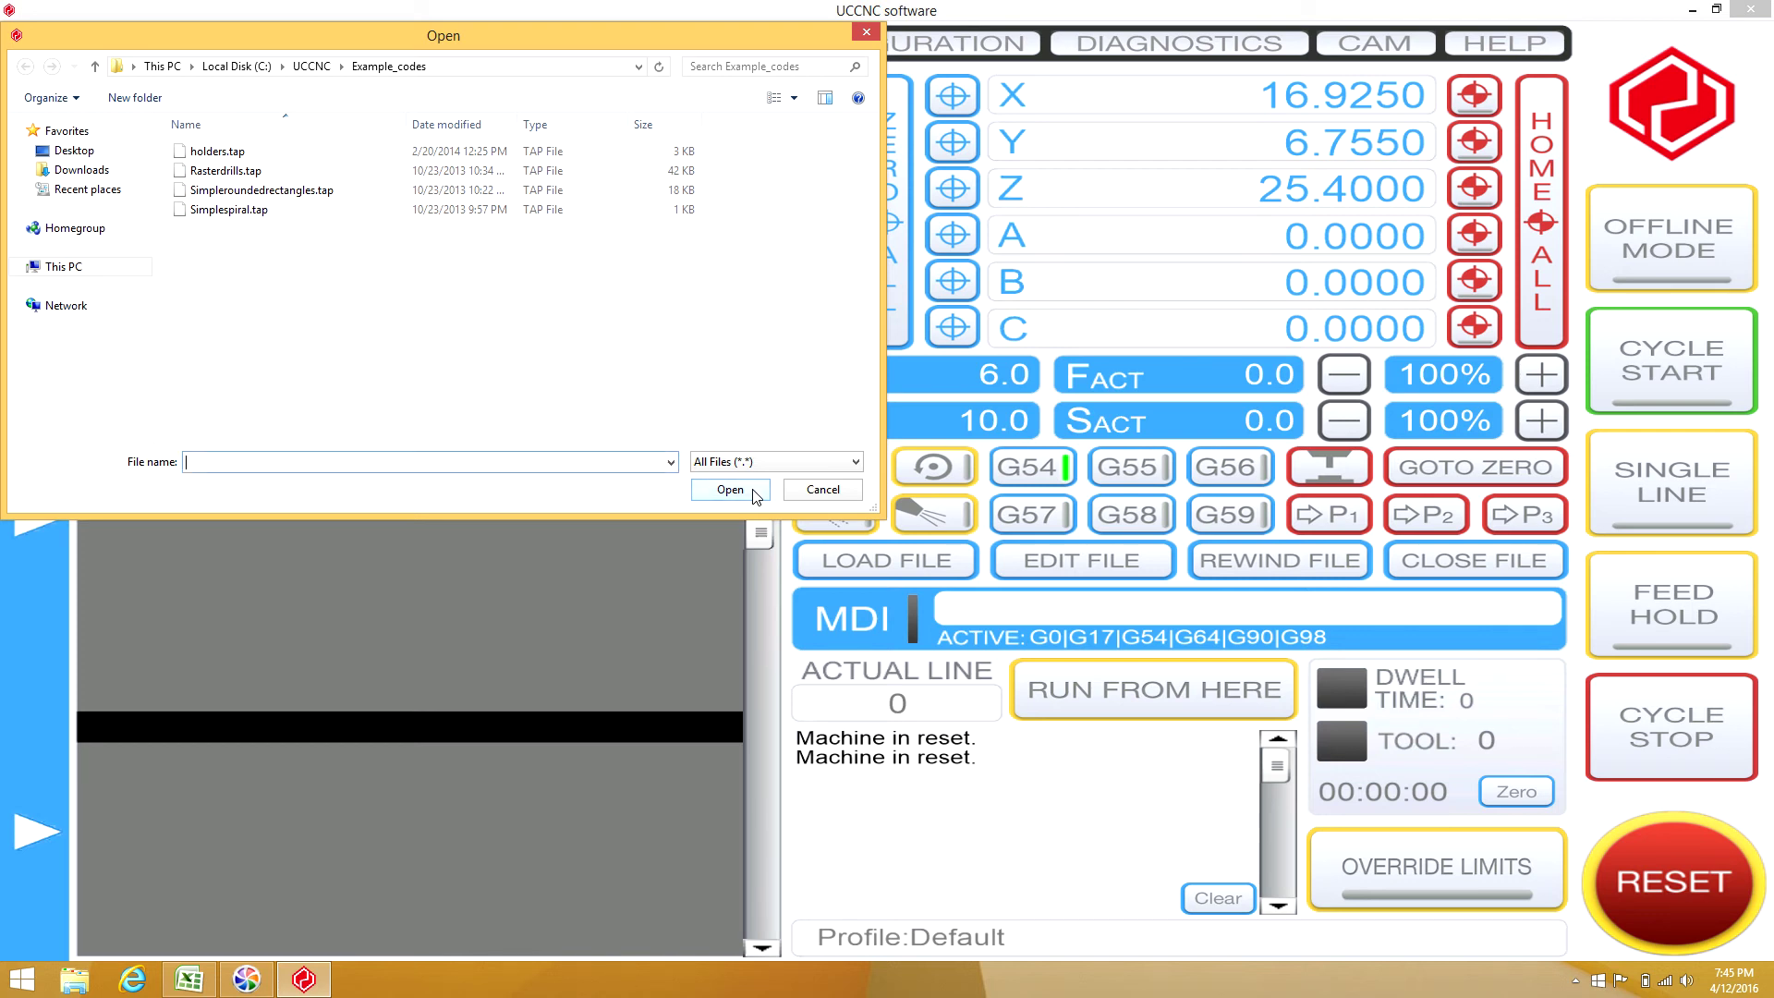
pyautogui.click(797, 492)
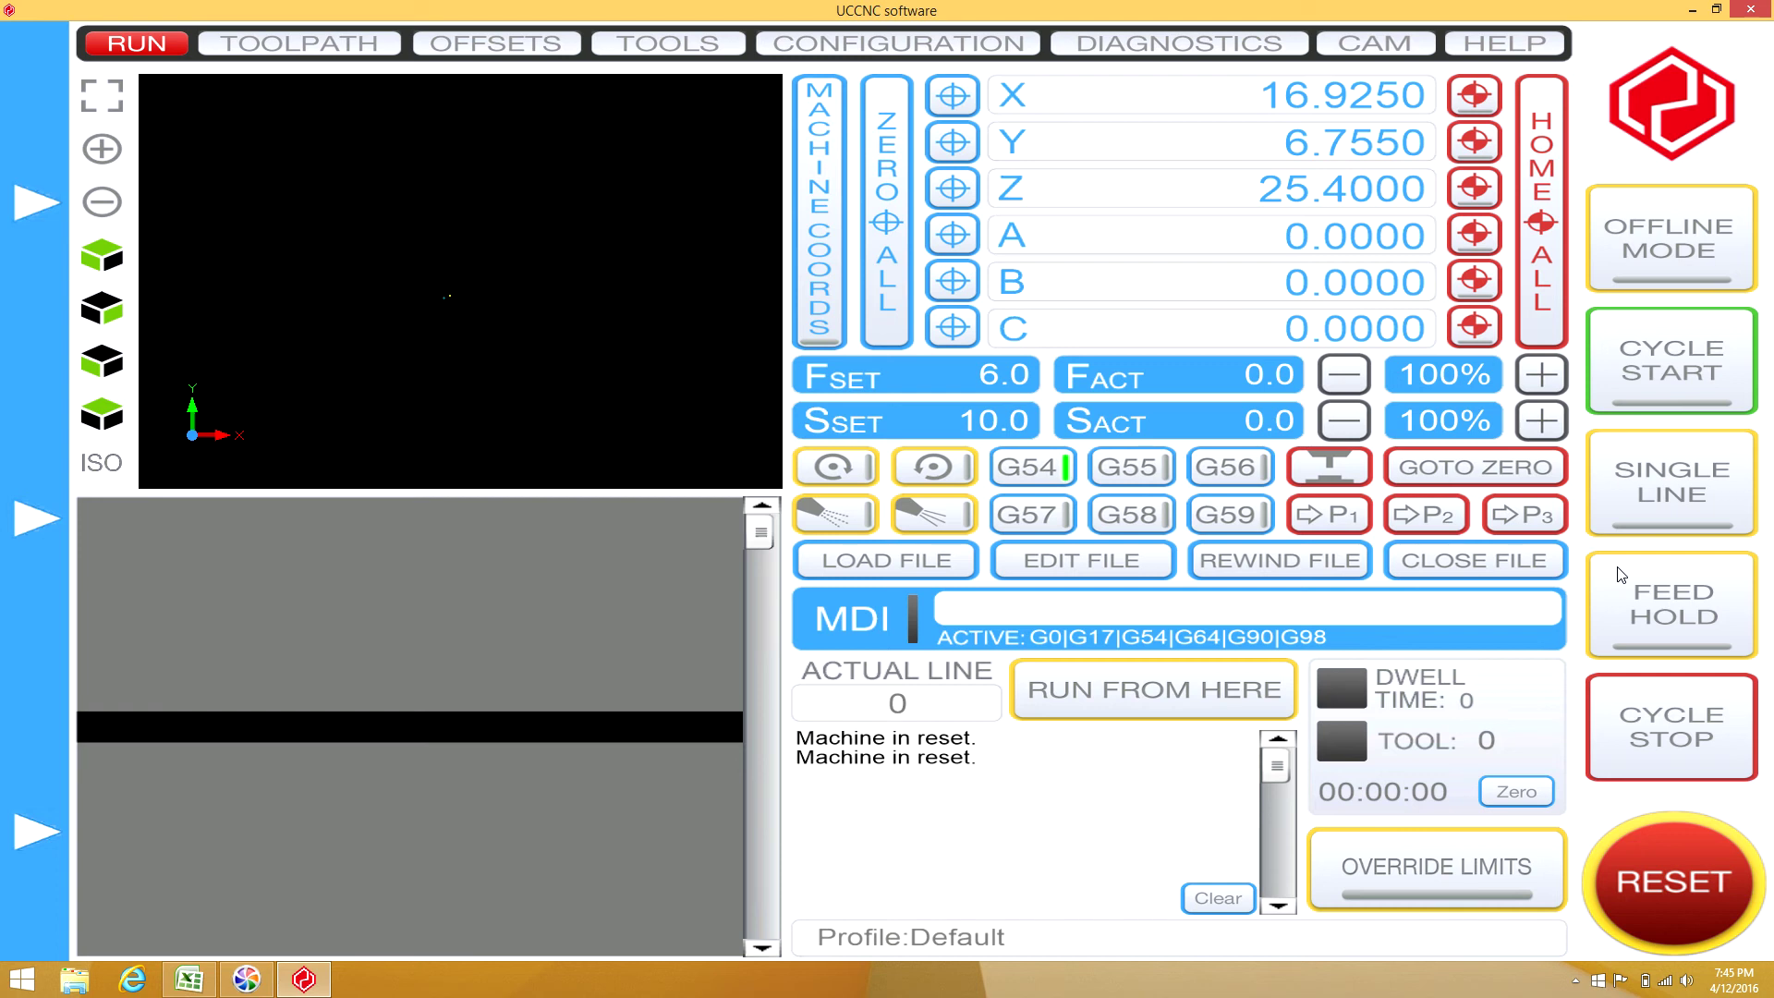
pyautogui.click(1760, 10)
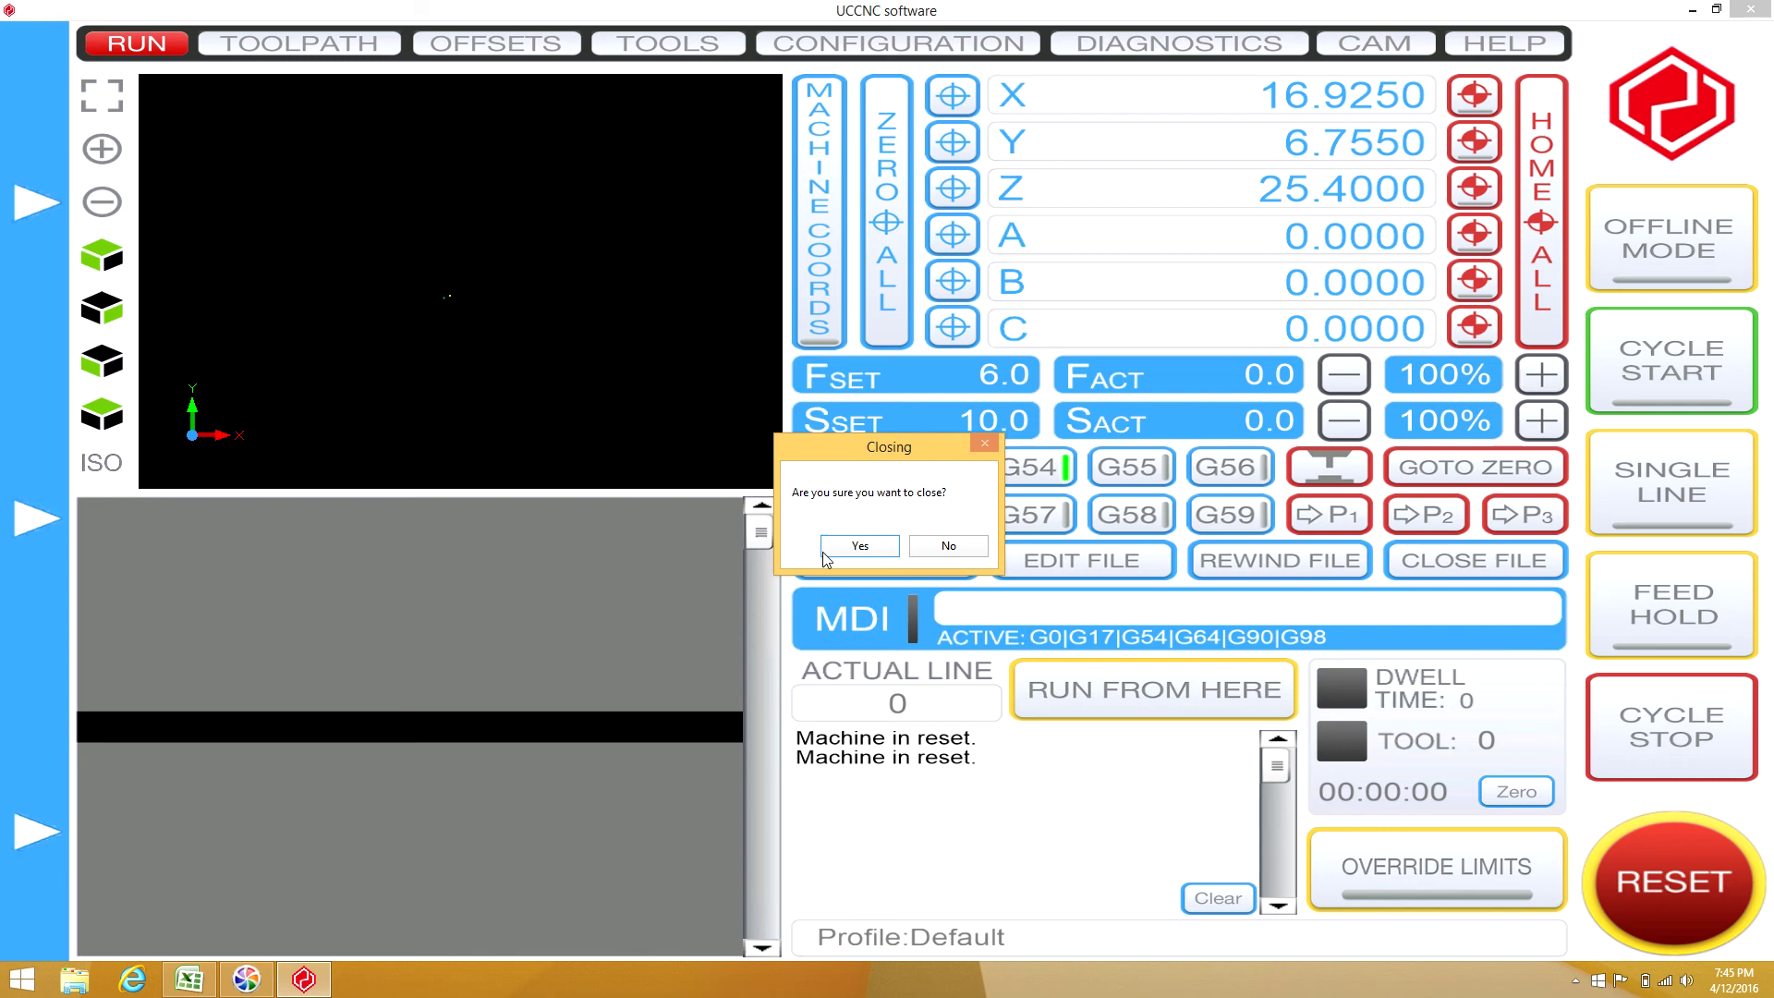
pyautogui.click(853, 548)
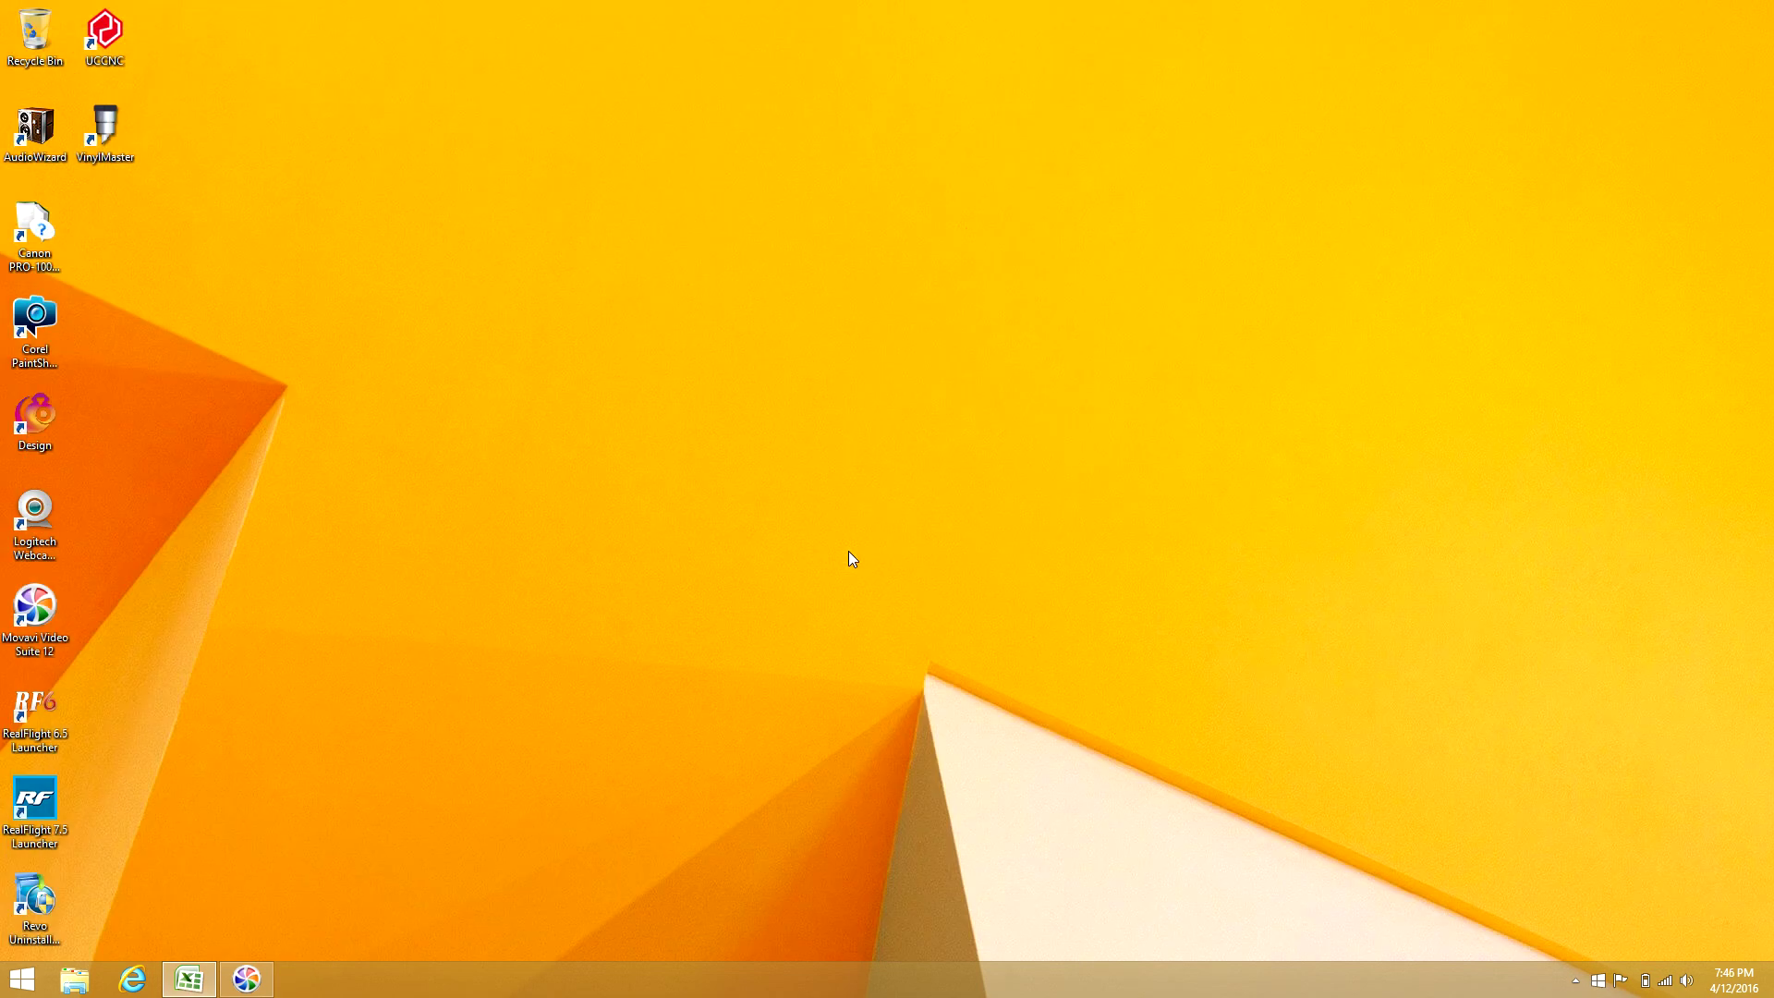